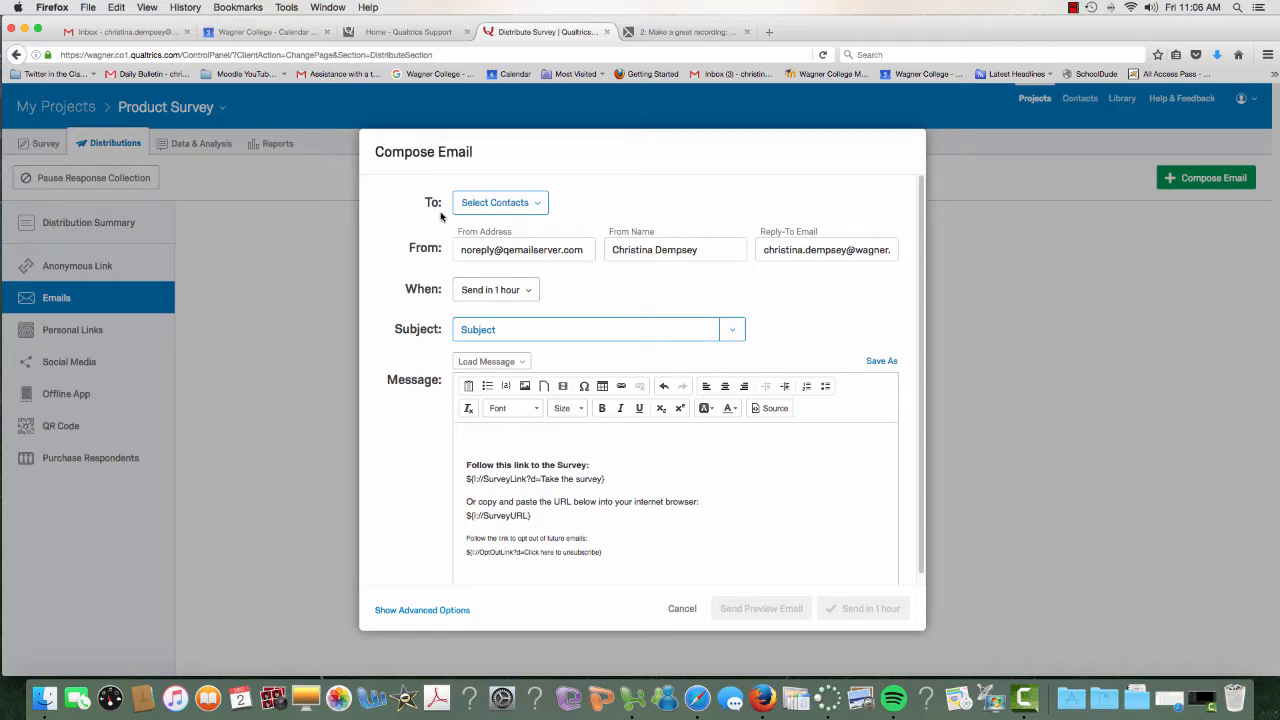
Start a new contact list from Select Contacts, then cancel it and the Compose Email dialog
left_click(542, 208)
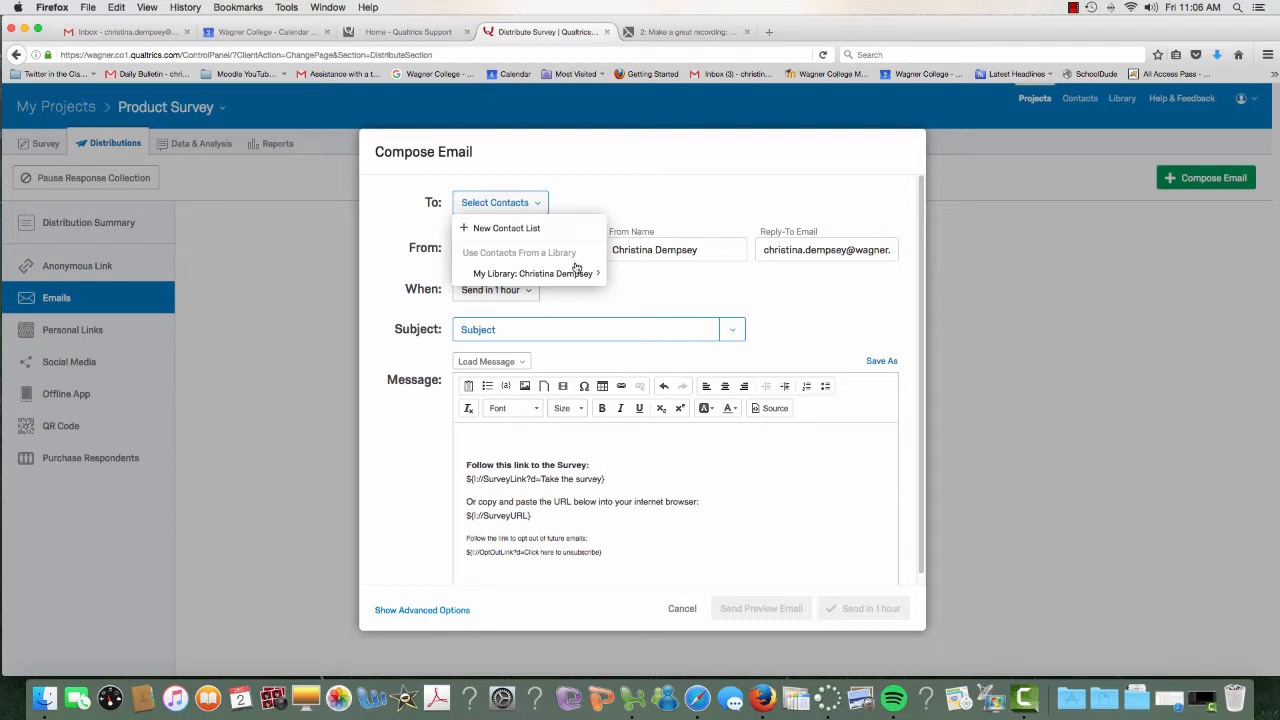
mouse_move(577, 274)
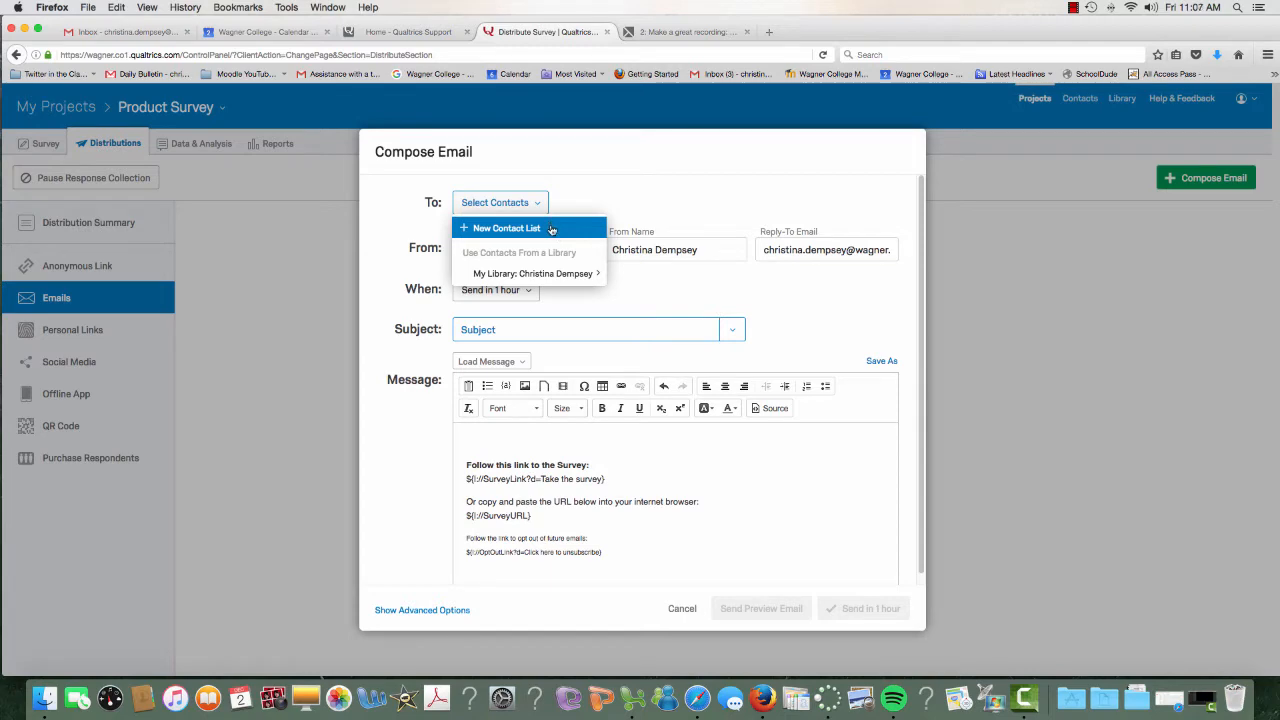
left_click(551, 230)
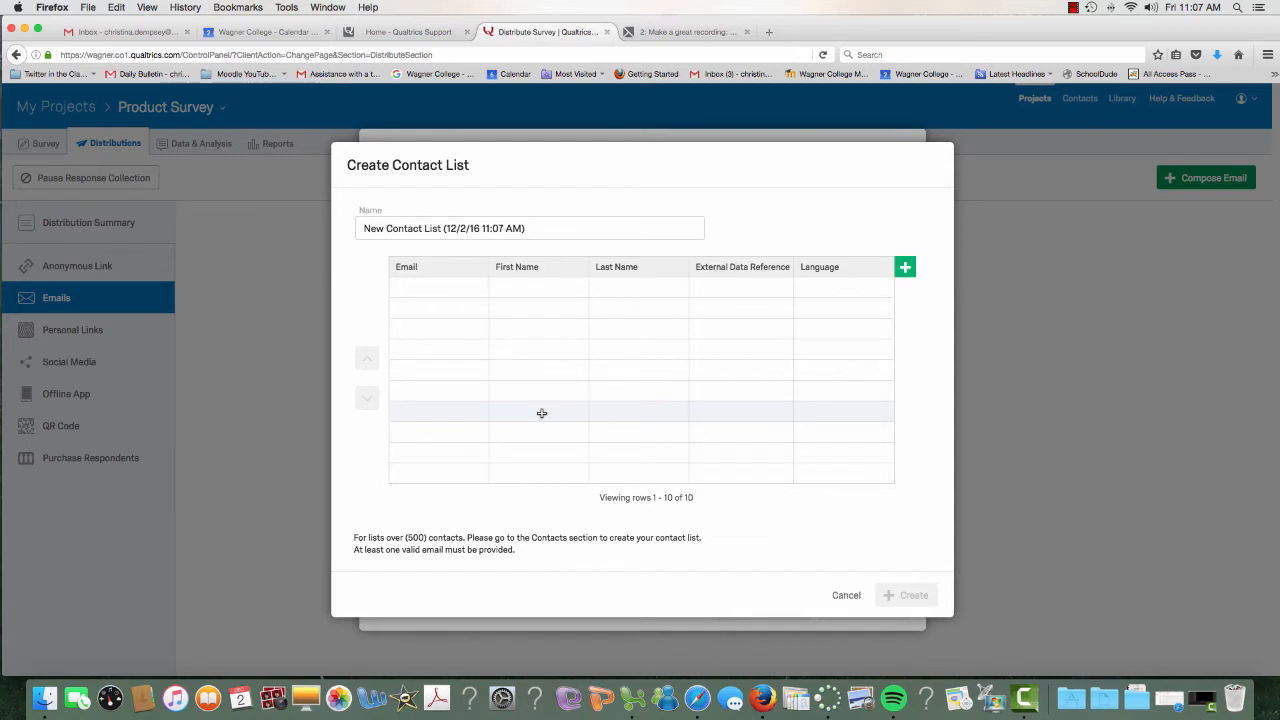
left_click(845, 597)
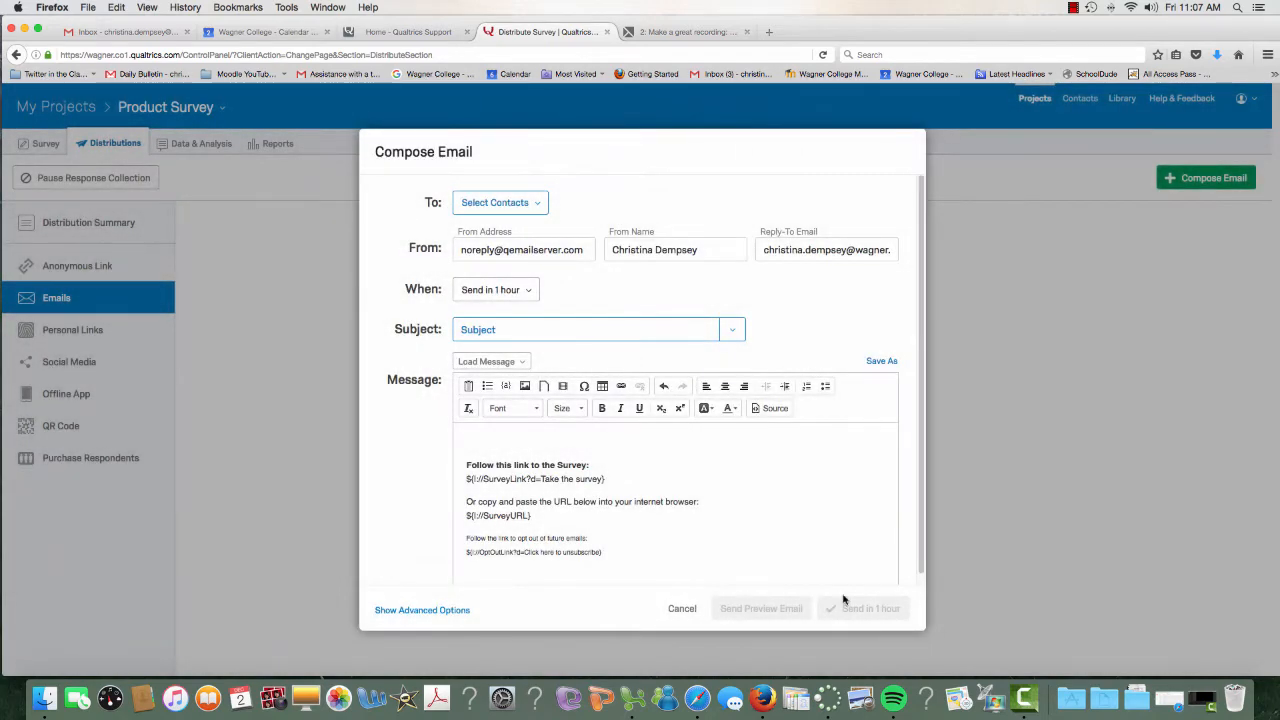
left_click(683, 608)
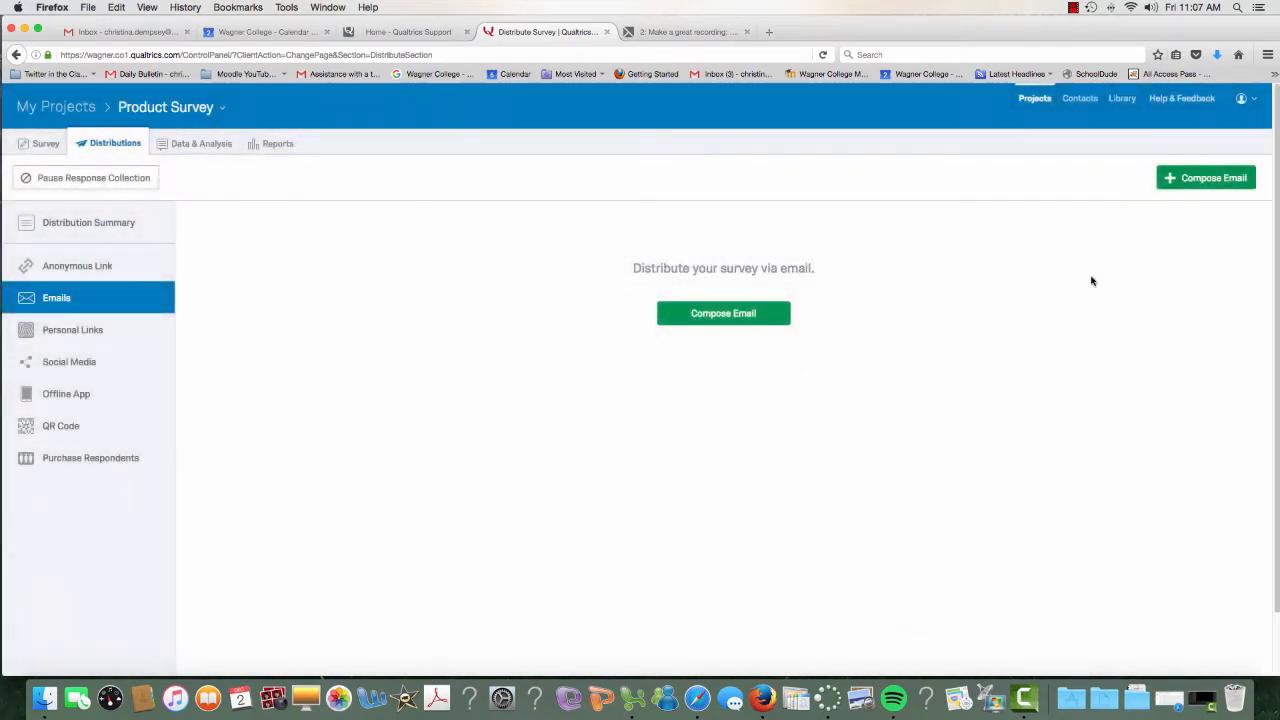
From Contacts, create a contact list named 'Quick Tip Contact List' and continue to adding contacts
left_click(1081, 99)
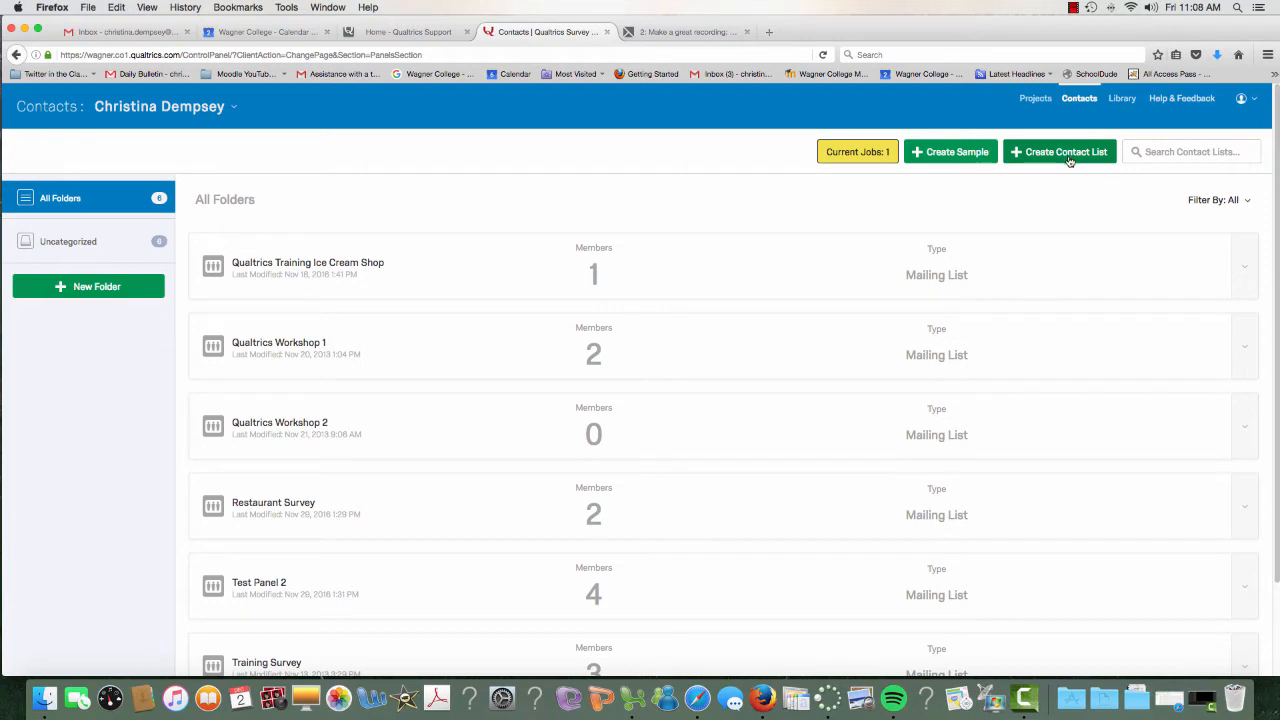
left_click(1067, 160)
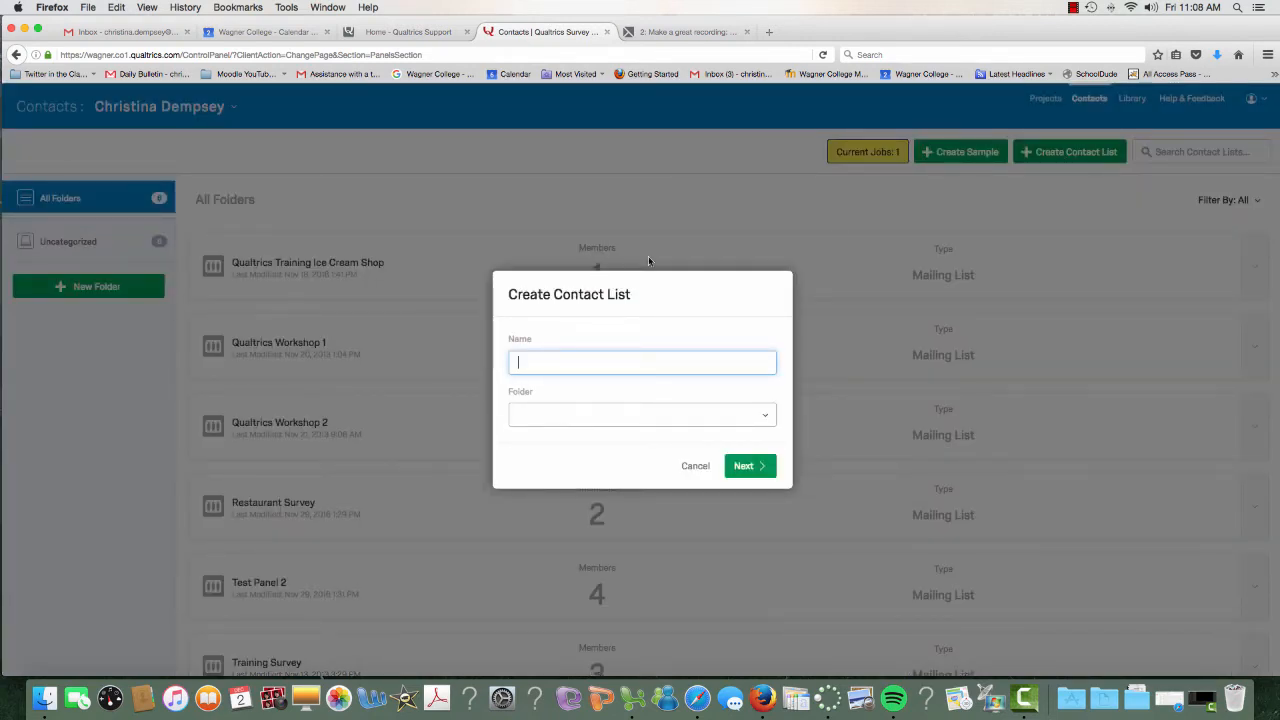
type("Quick Tip Contact List")
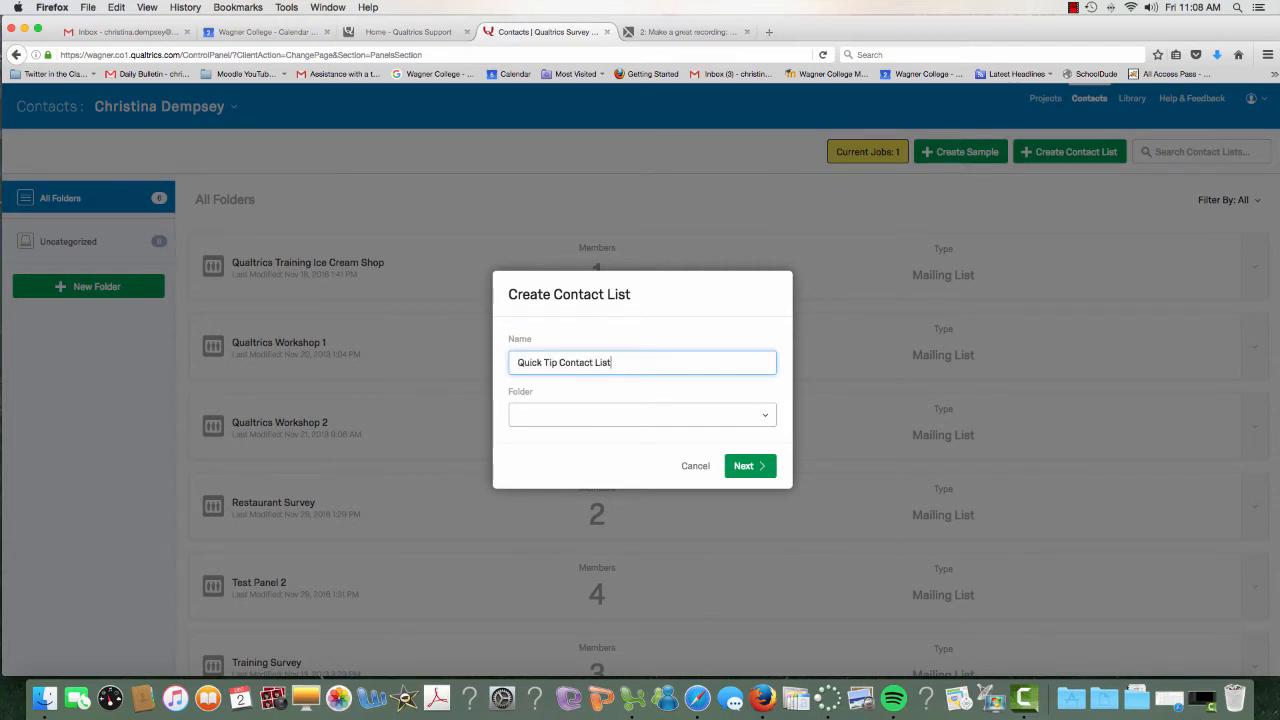
left_click(758, 467)
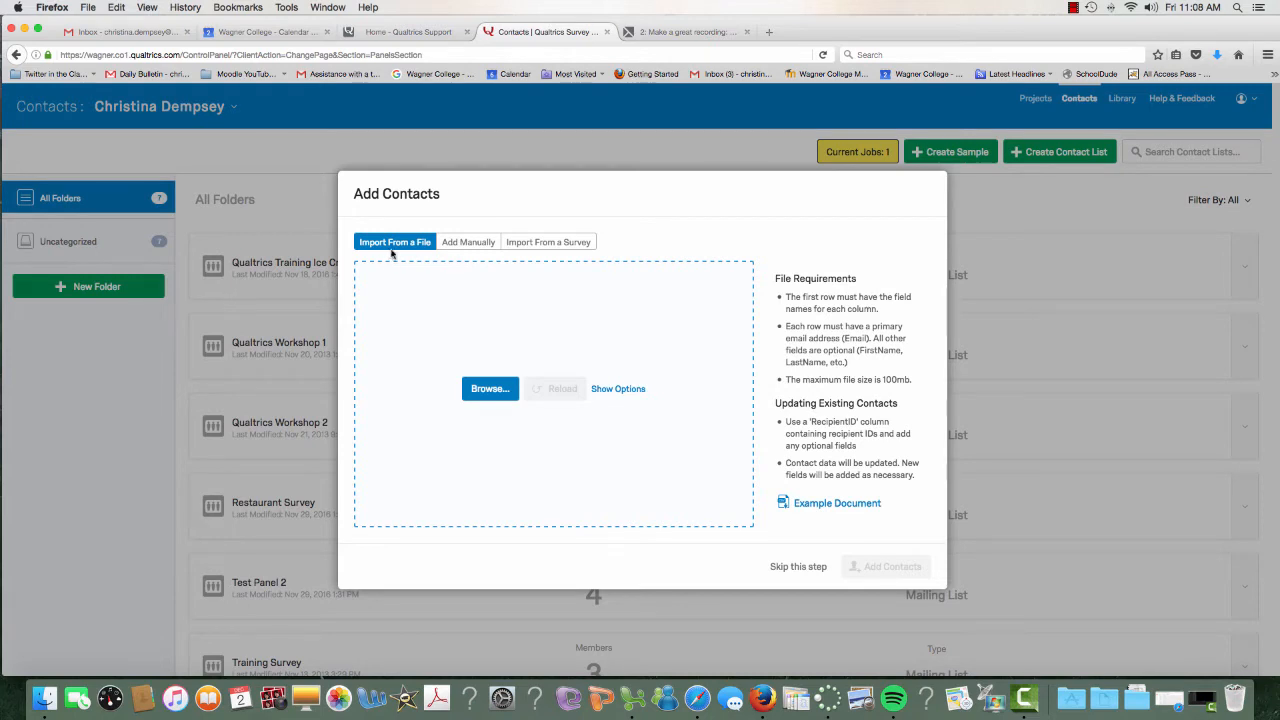
left_click(464, 245)
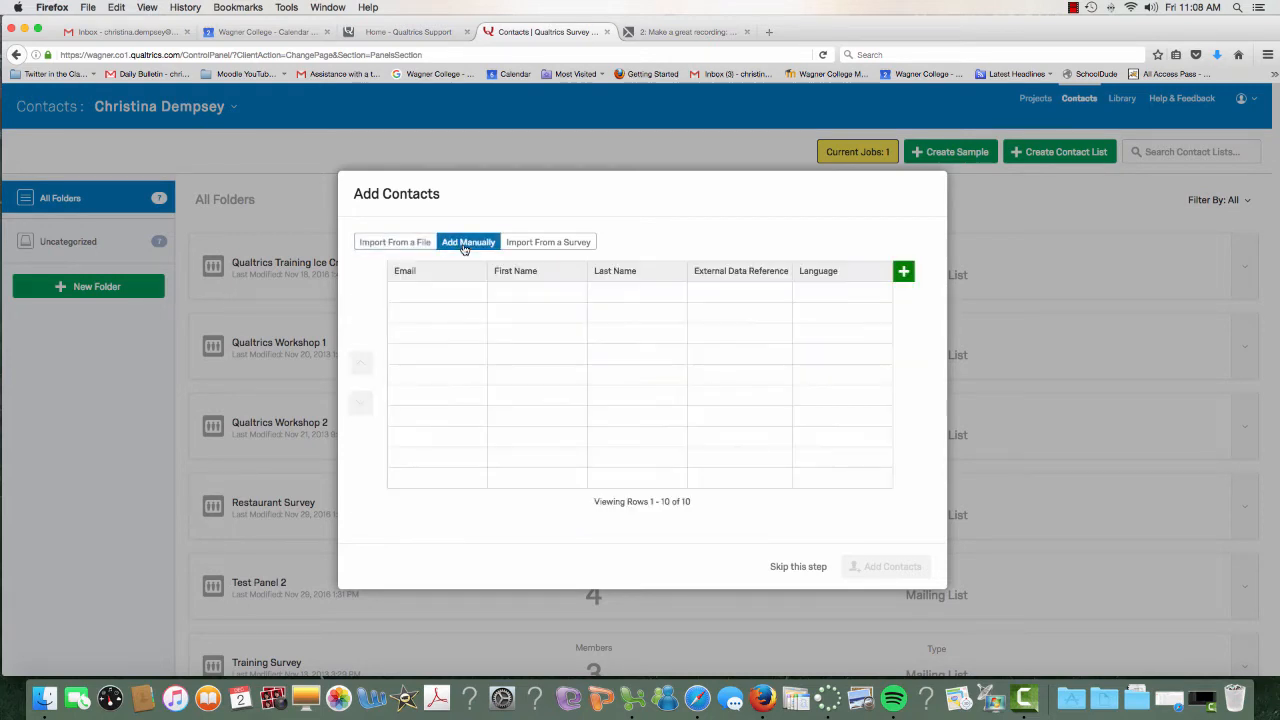
left_click(534, 246)
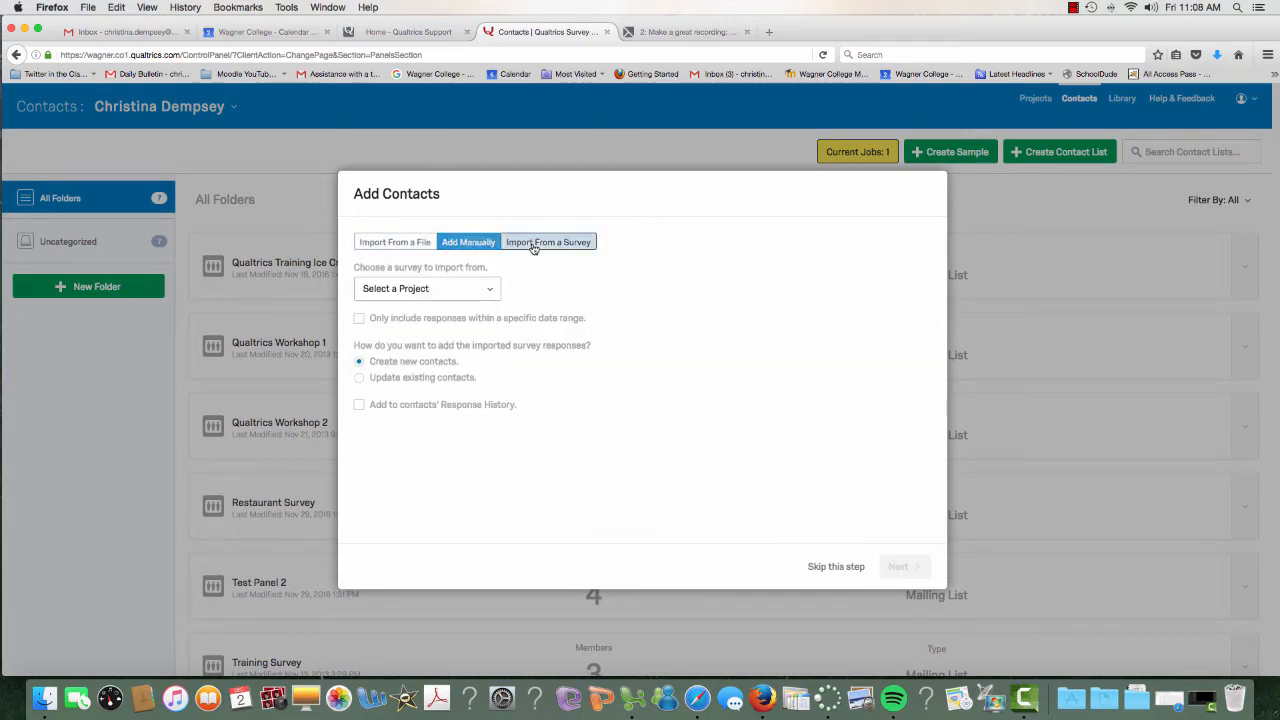
left_click(468, 242)
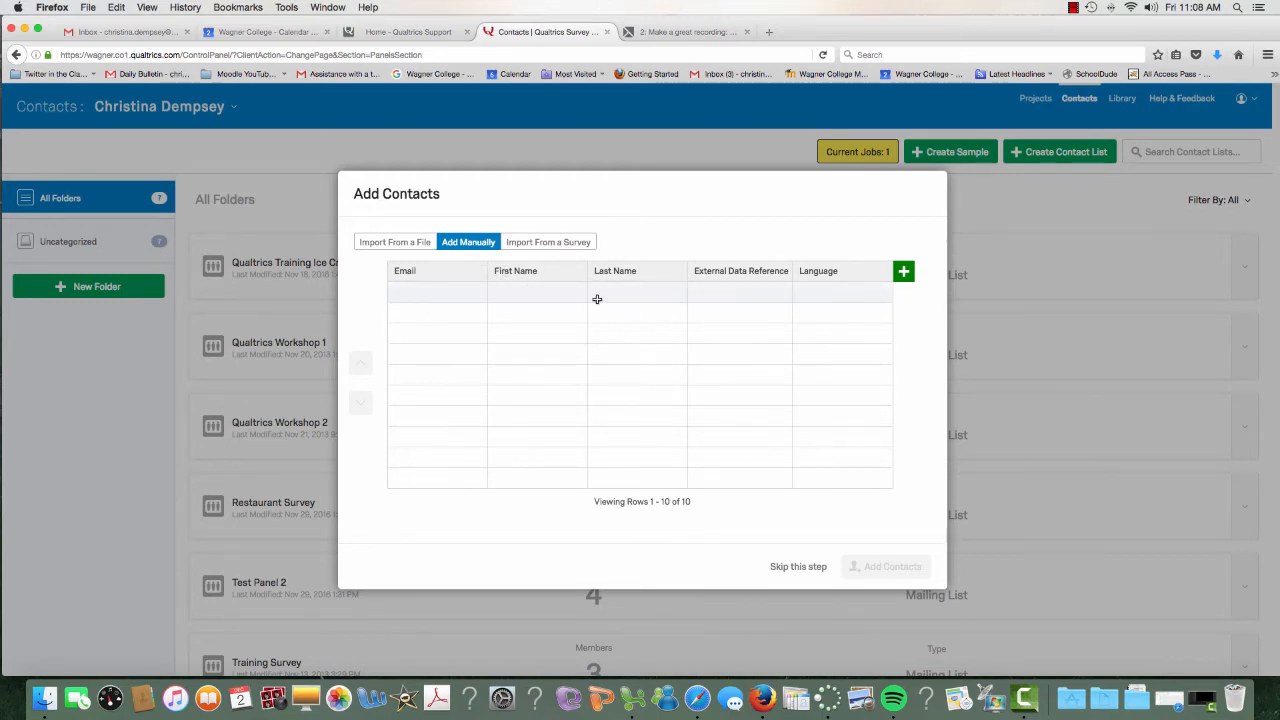
left_click(420, 246)
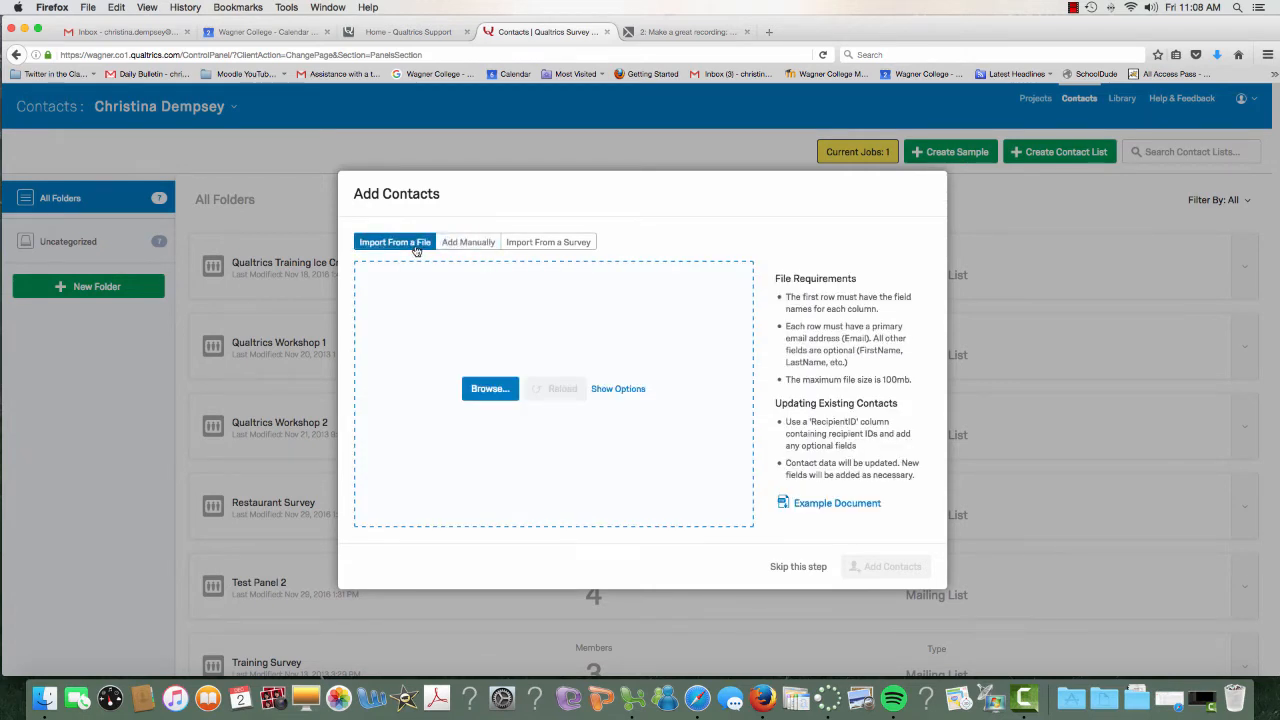
Download the Example Document and set it to open with Microsoft Excel
left_click(849, 505)
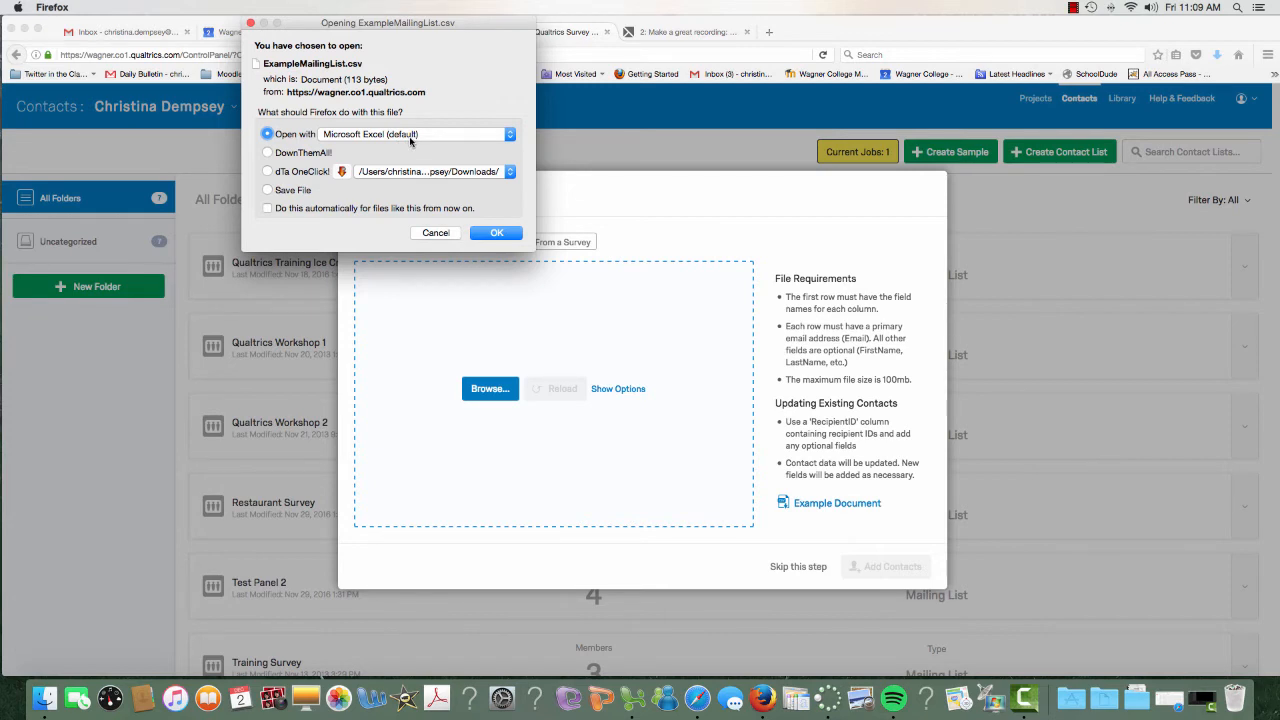
left_click(495, 236)
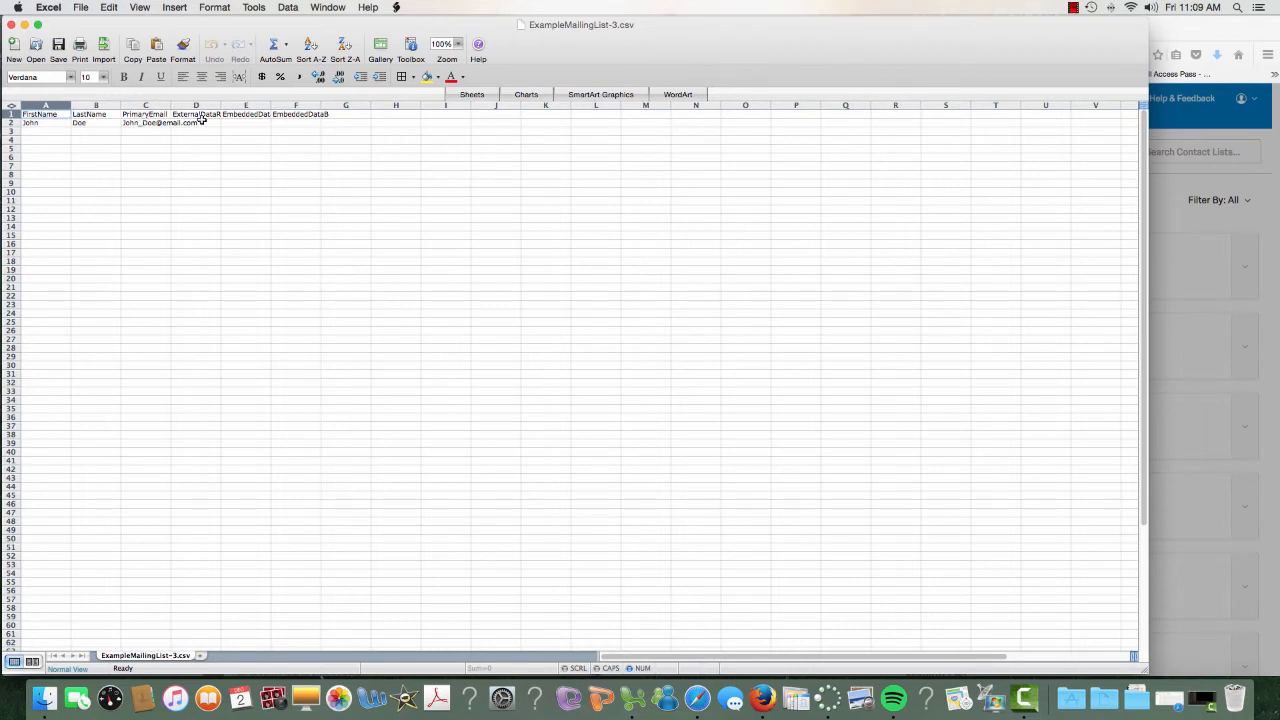
Widen columns C and D and enter one contact's first name, last name and e-mail in row 2
left_click_drag(221, 104, 386, 105)
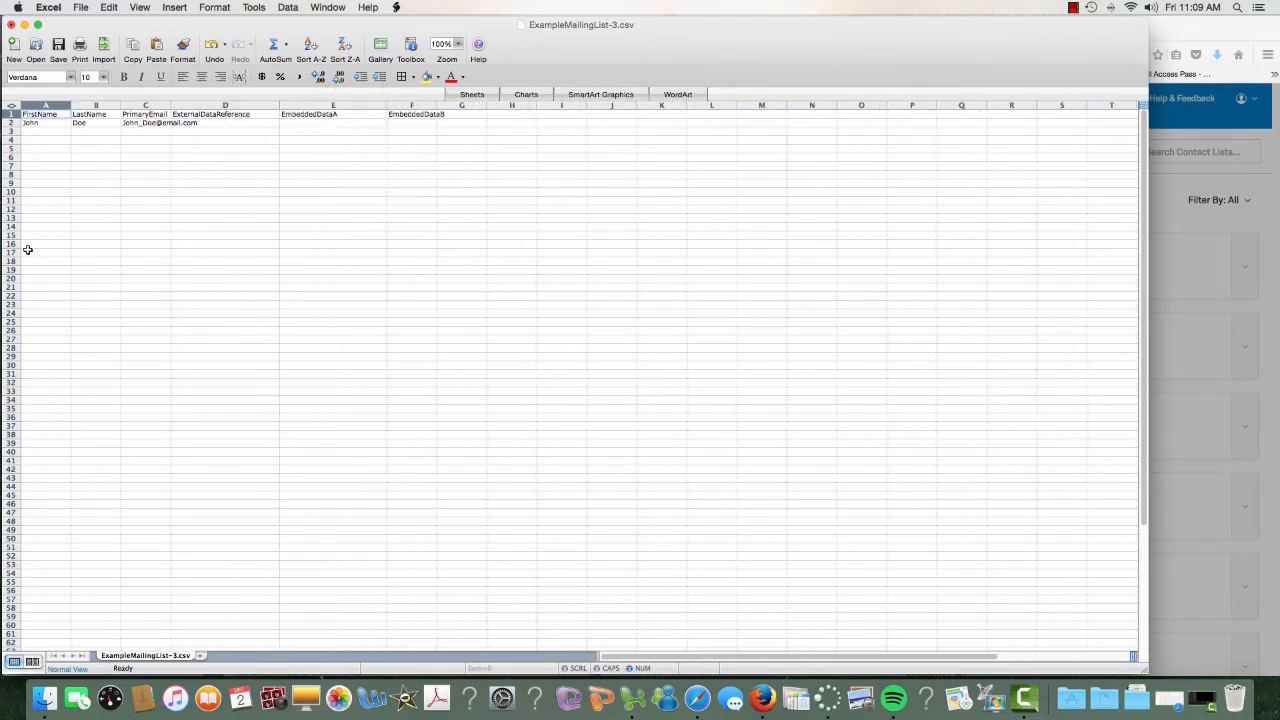
left_click_drag(171, 105, 245, 105)
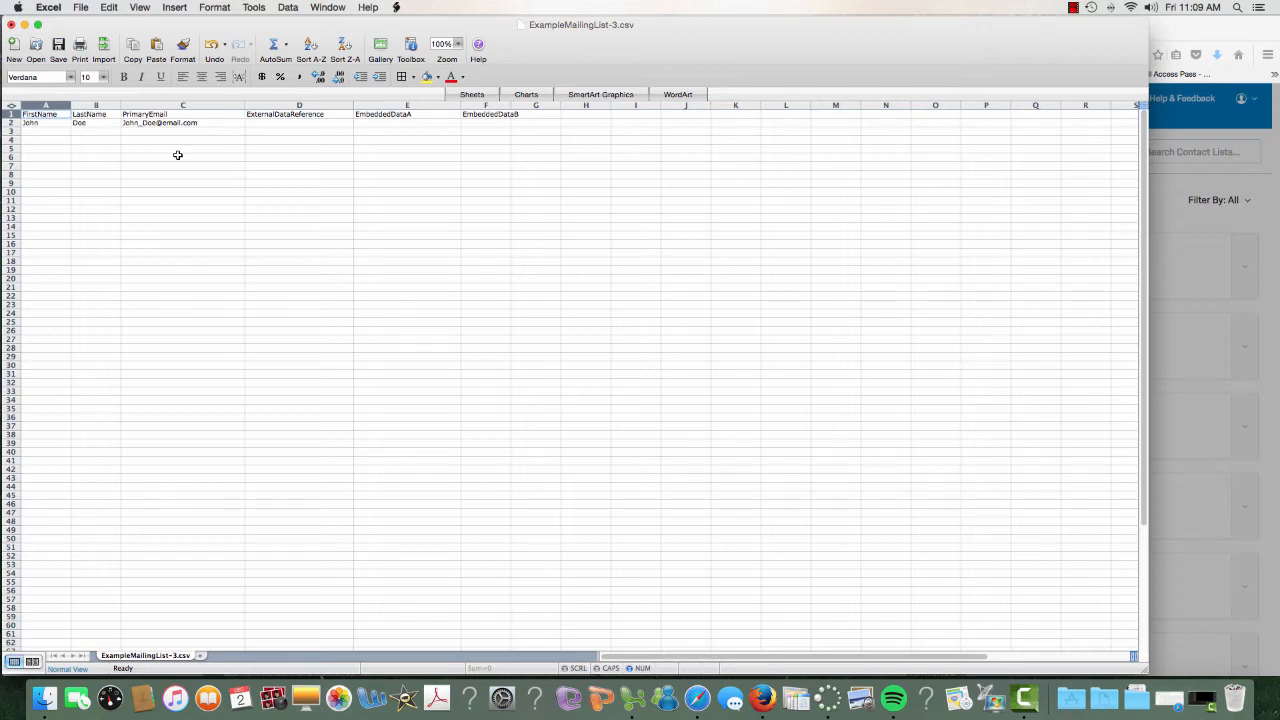
left_click(48, 123)
key("Tab")
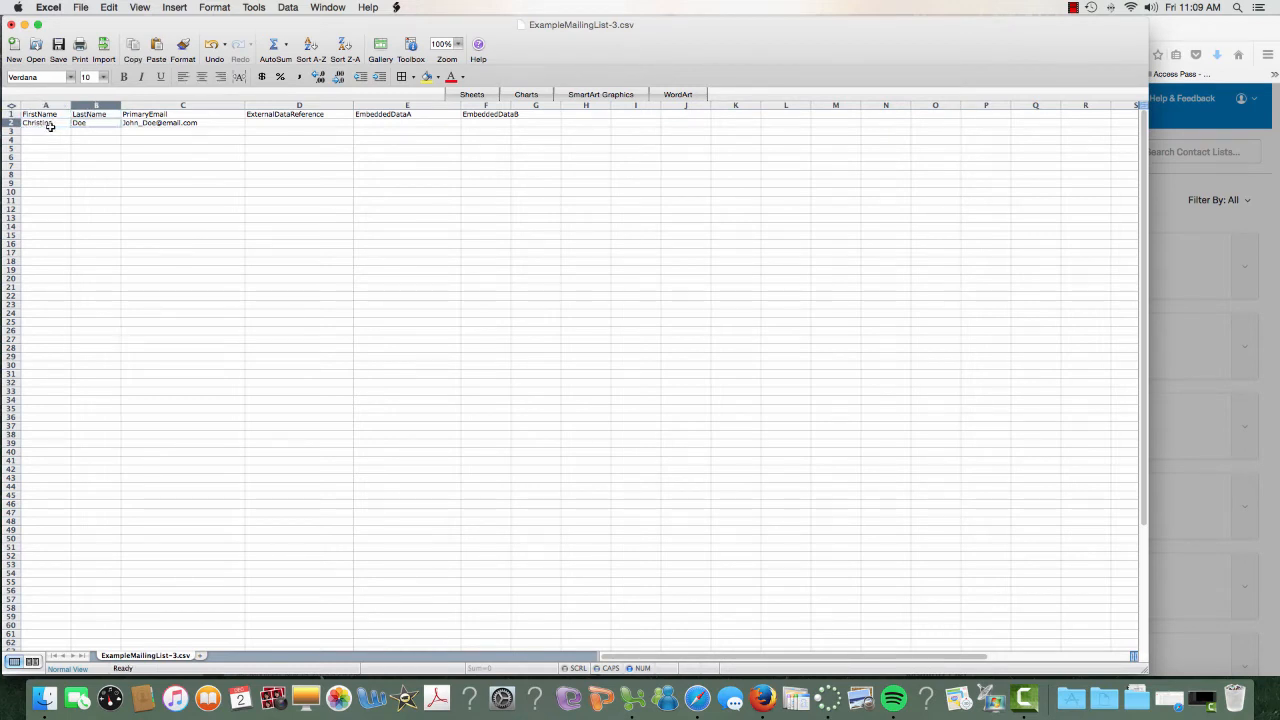
key("Tab")
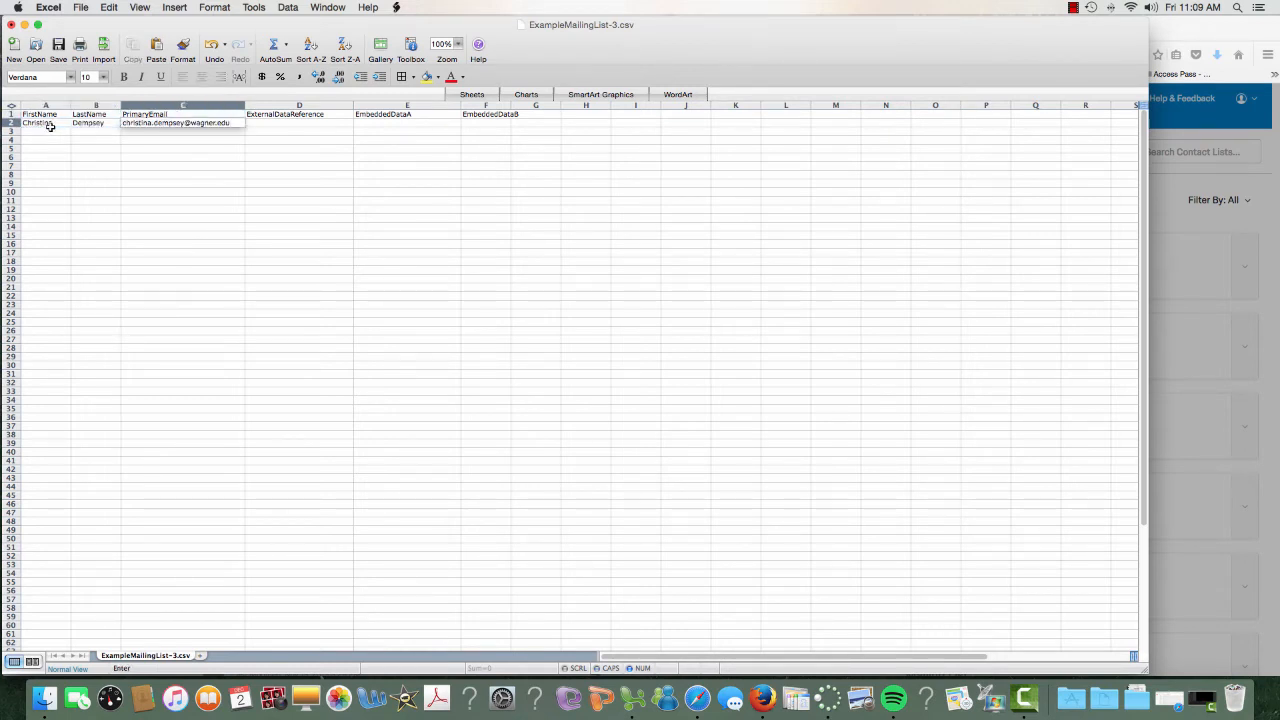
left_click(154, 149)
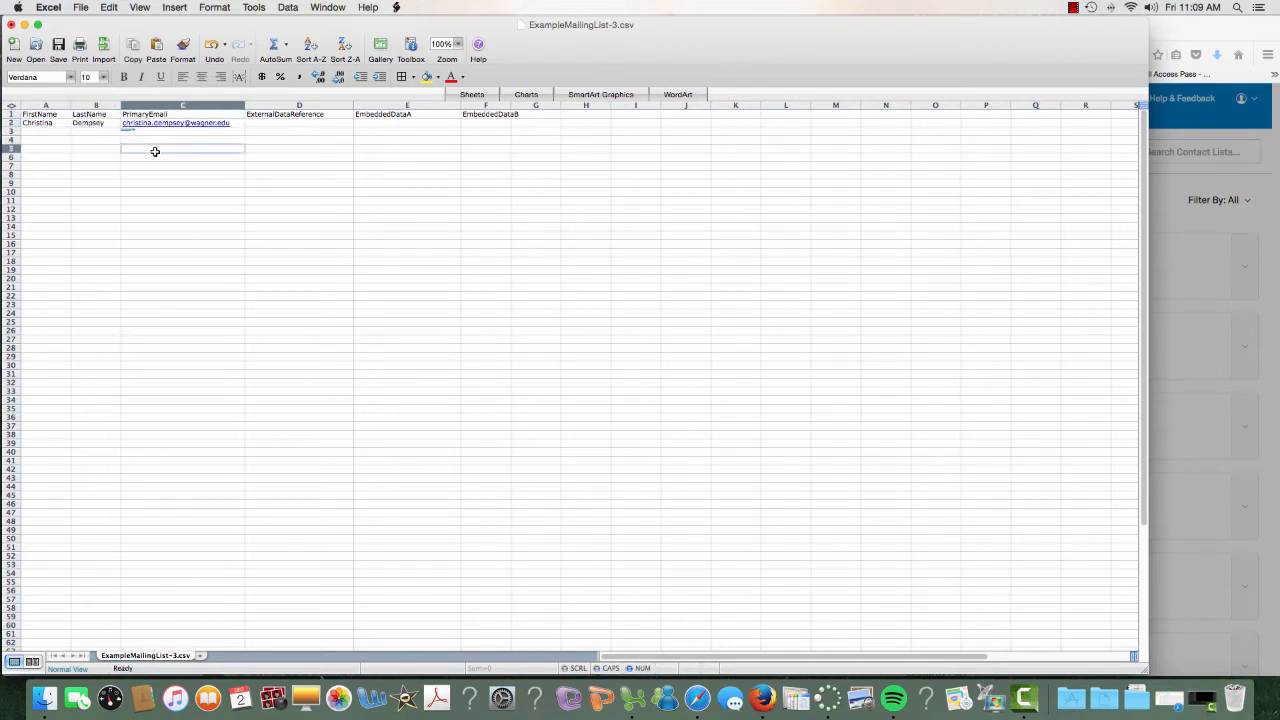
left_click(47, 131)
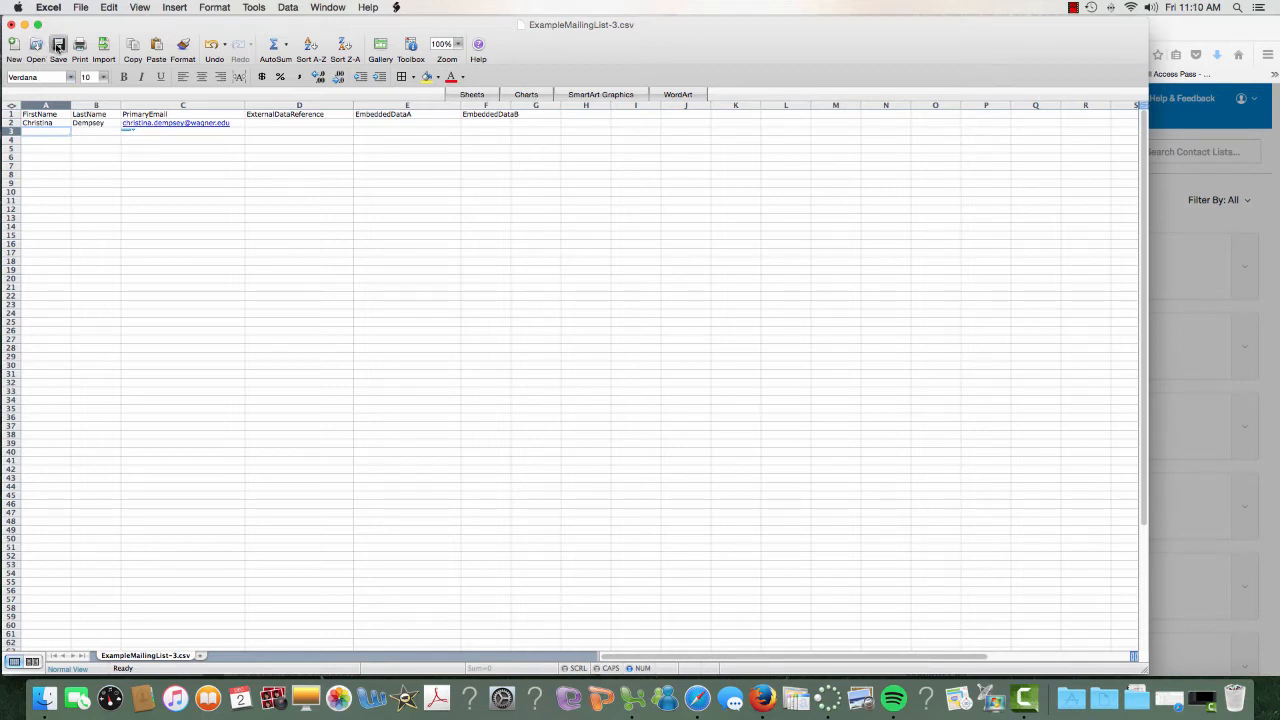
Save ExampleMailingList-3.csv and close it in Excel, keeping the changes
left_click(58, 45)
left_click(12, 25)
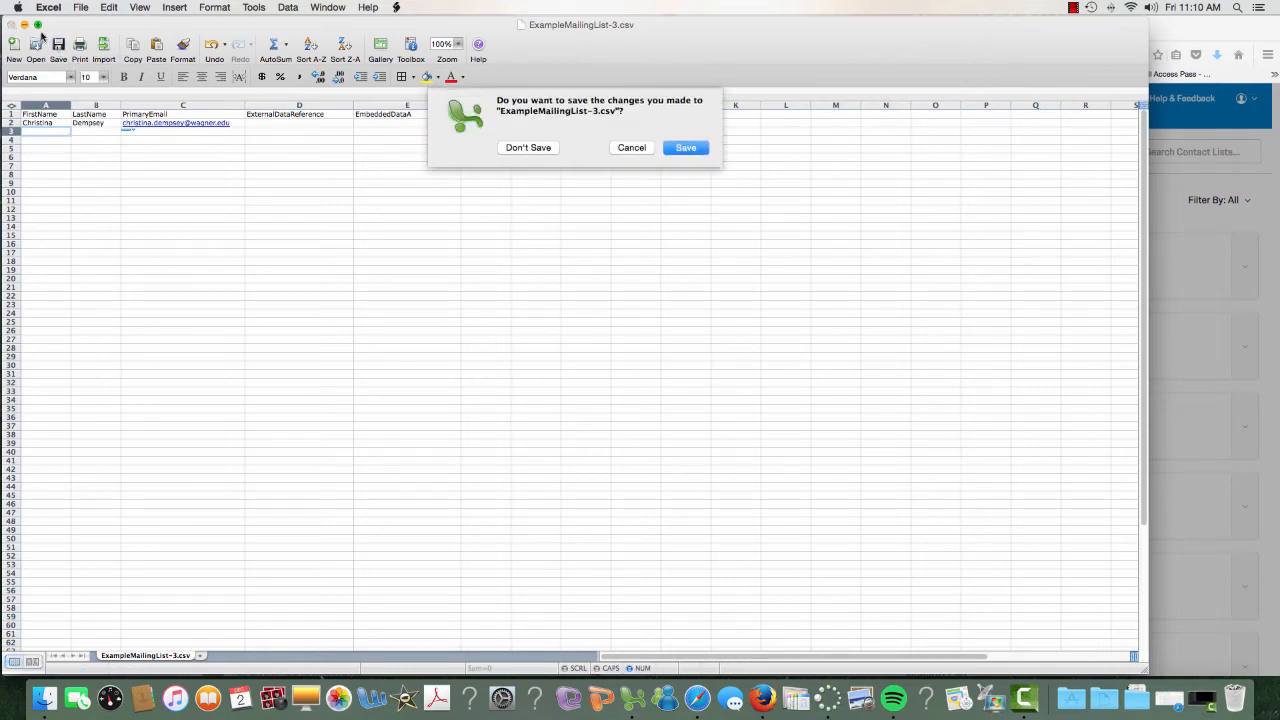
left_click(674, 150)
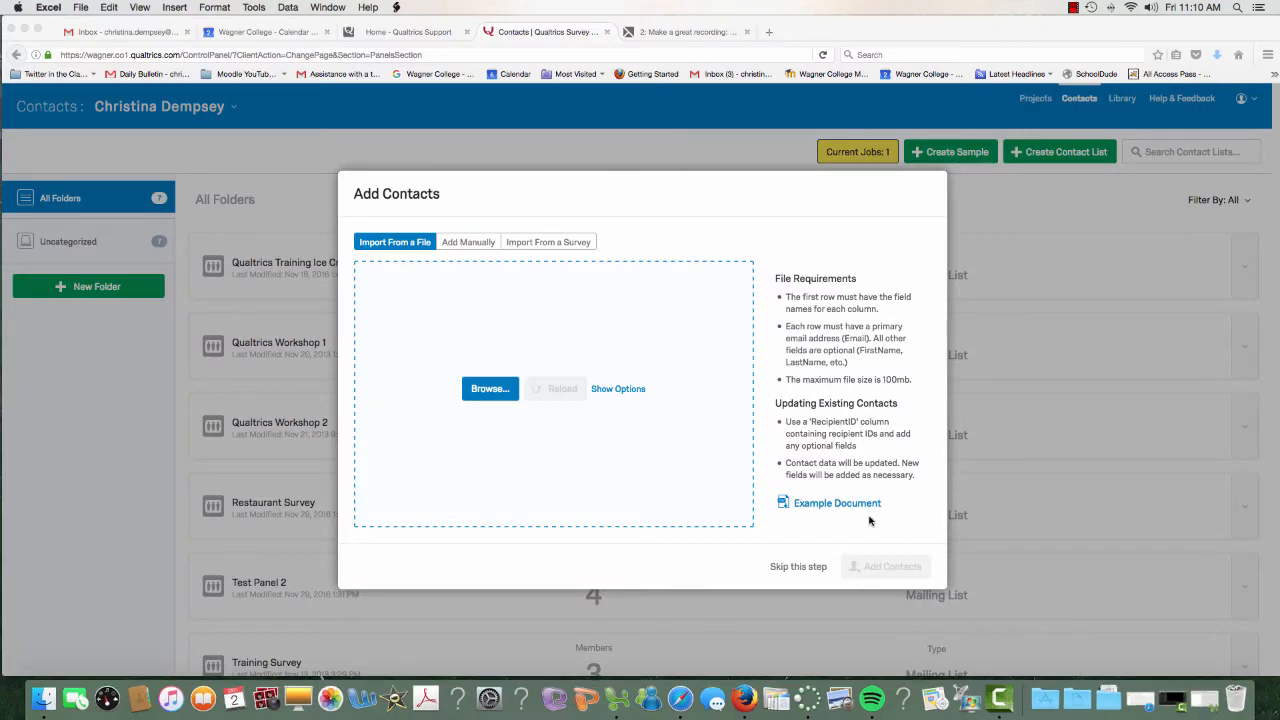
left_click(865, 505)
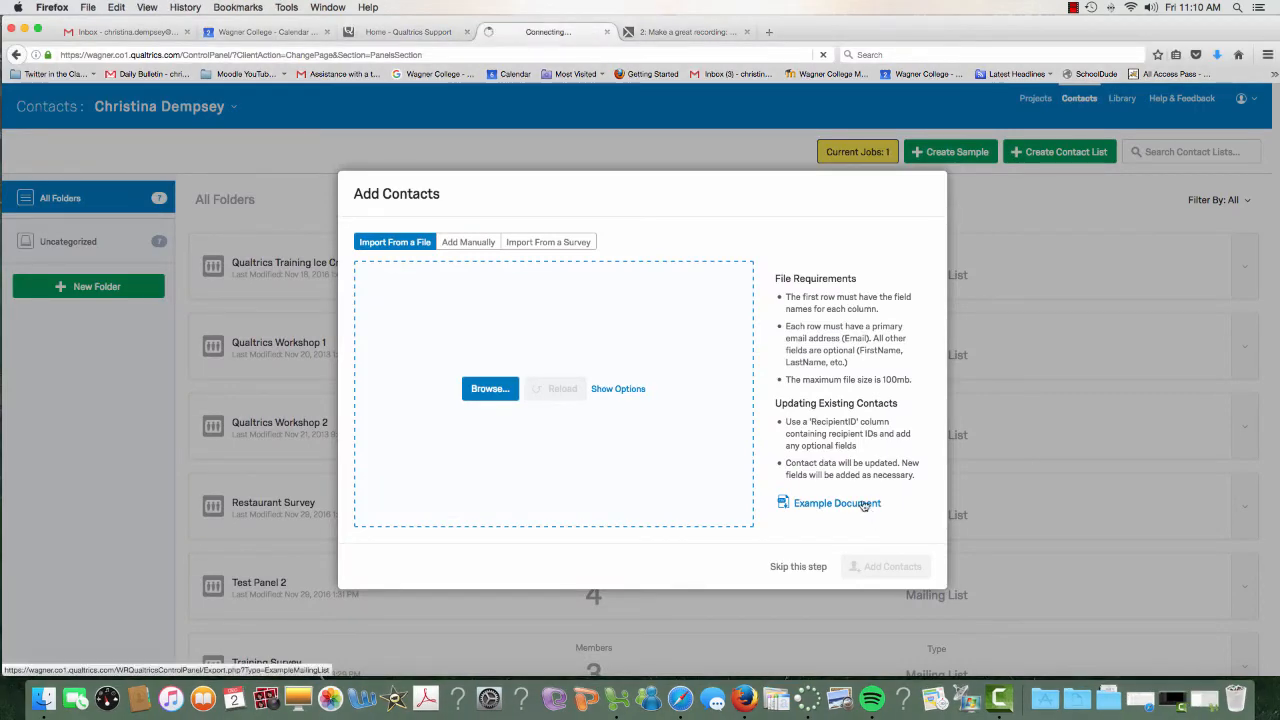
left_click(496, 232)
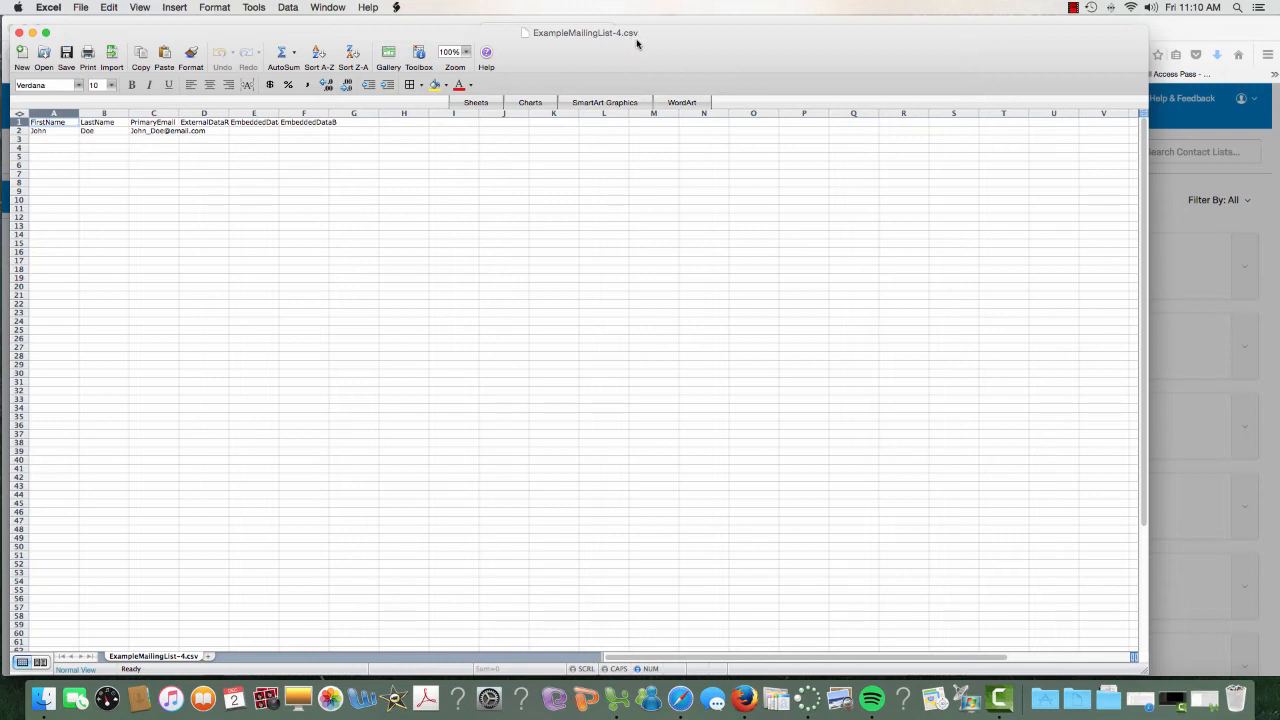
left_click(18, 34)
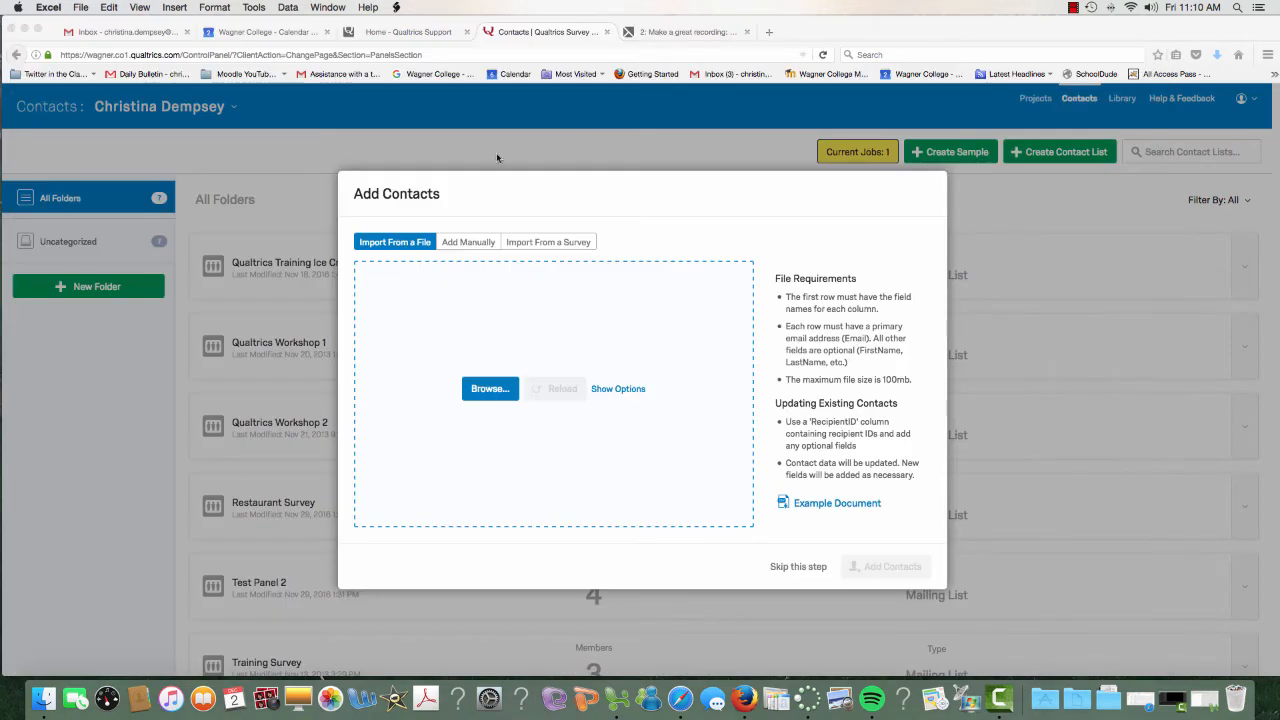
Upload ExampleMailingList-3.csv into the contact import and review the FirstName, LastName, Email field mapping
left_click(502, 391)
left_click(502, 391)
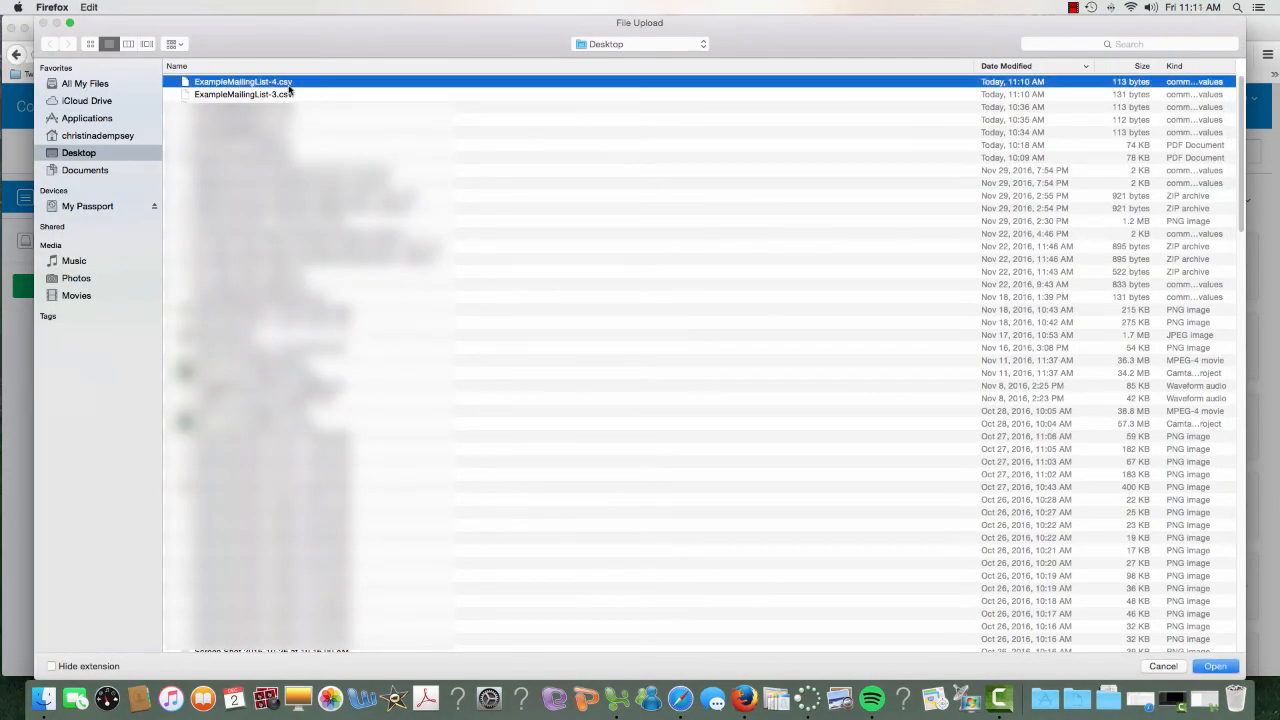
double_click(287, 95)
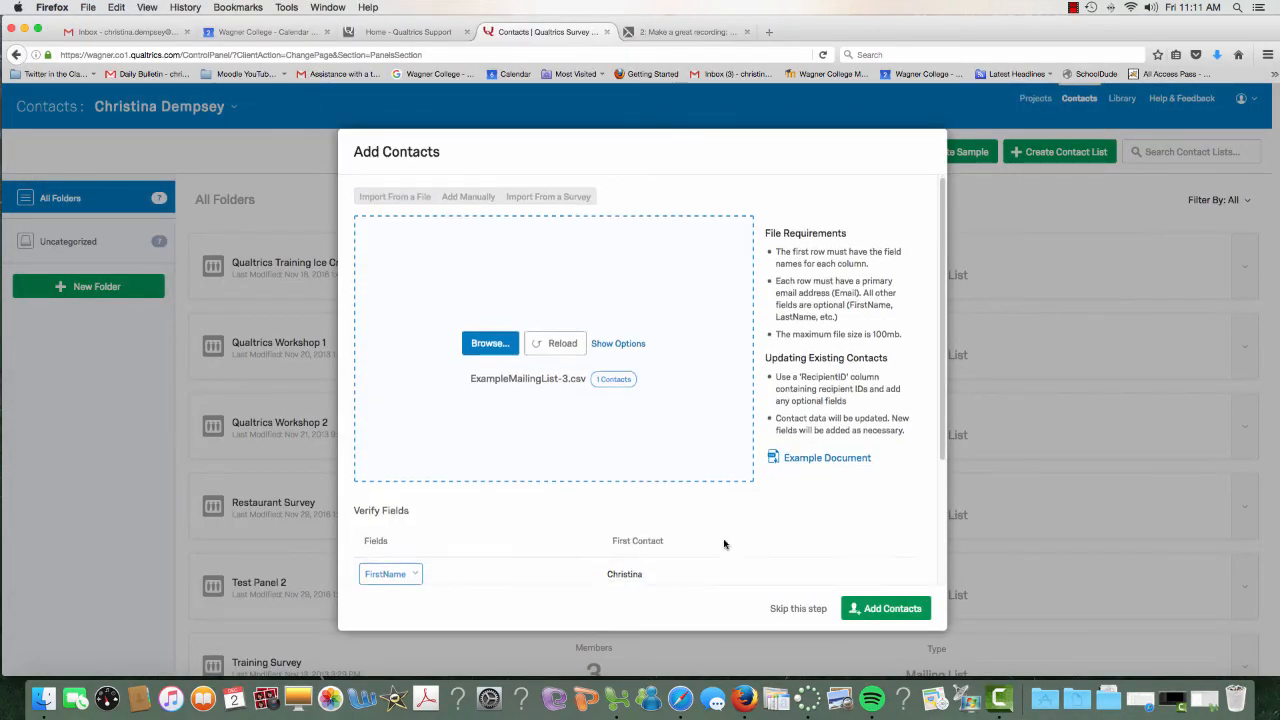
scroll(727, 543, "down", 4)
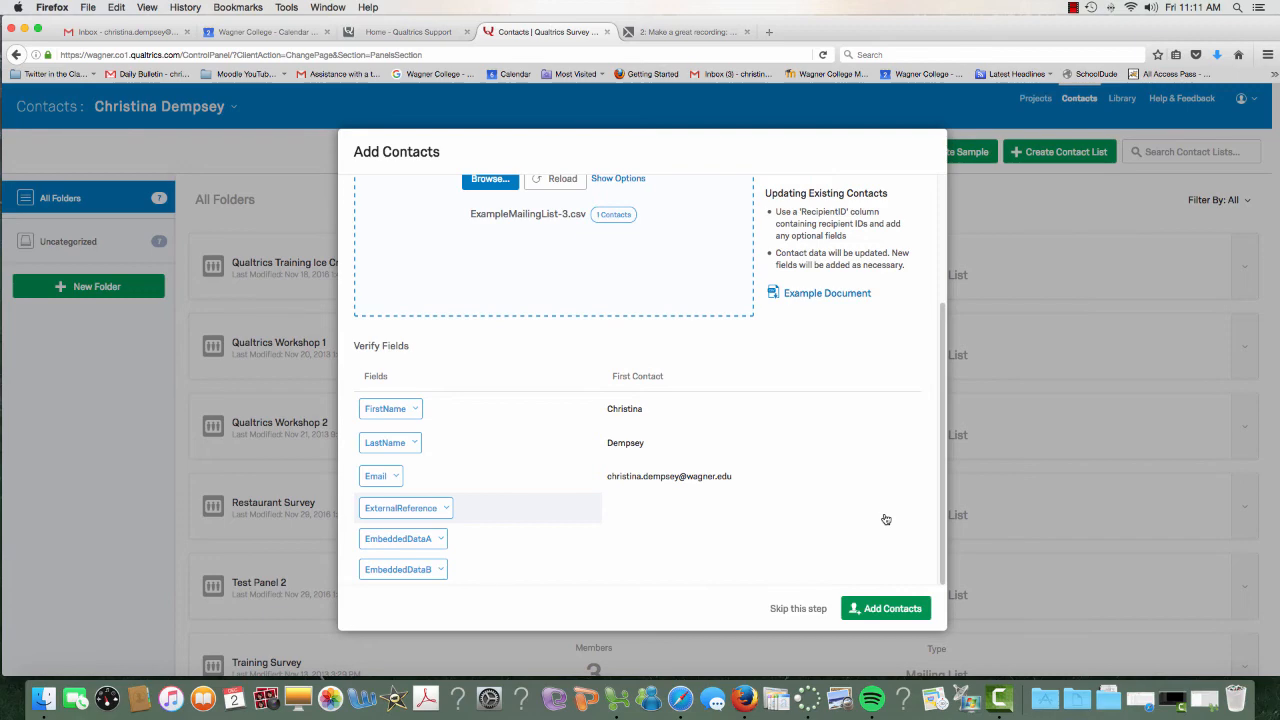
Import the one contact, check Quick Tip Contact List, then return to Product Survey's Emails distributions
left_click(915, 612)
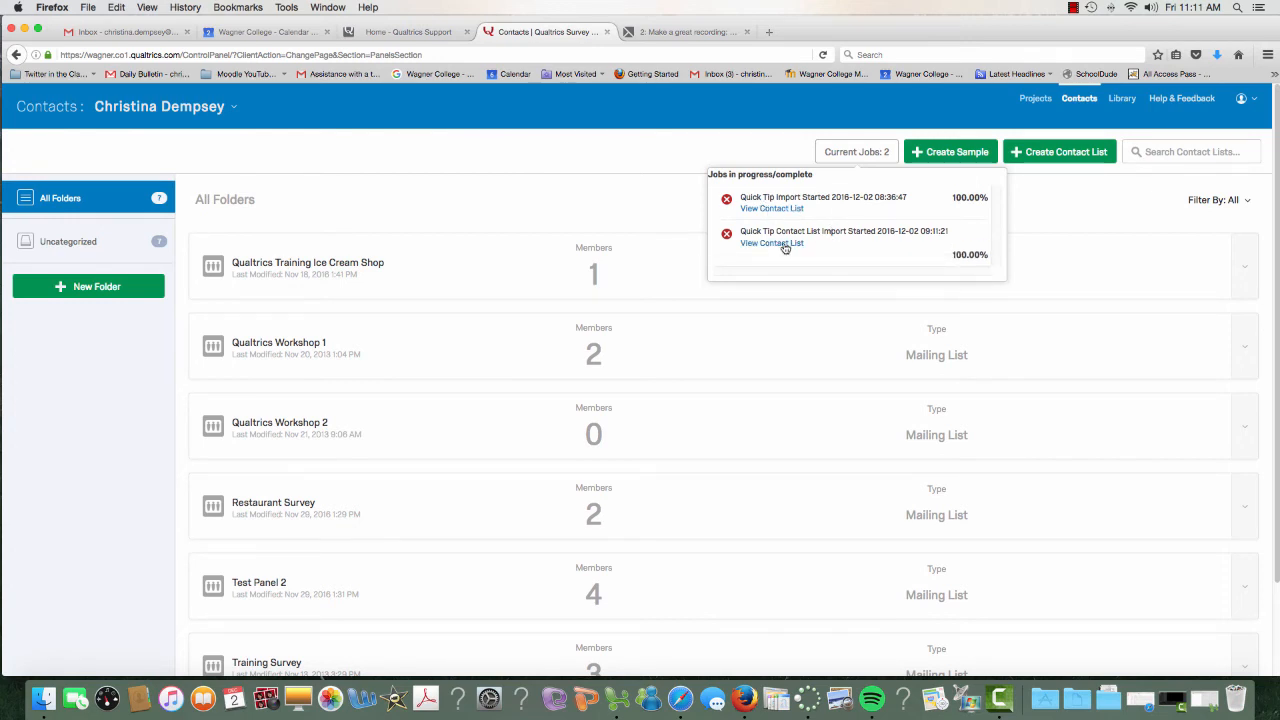
left_click(785, 244)
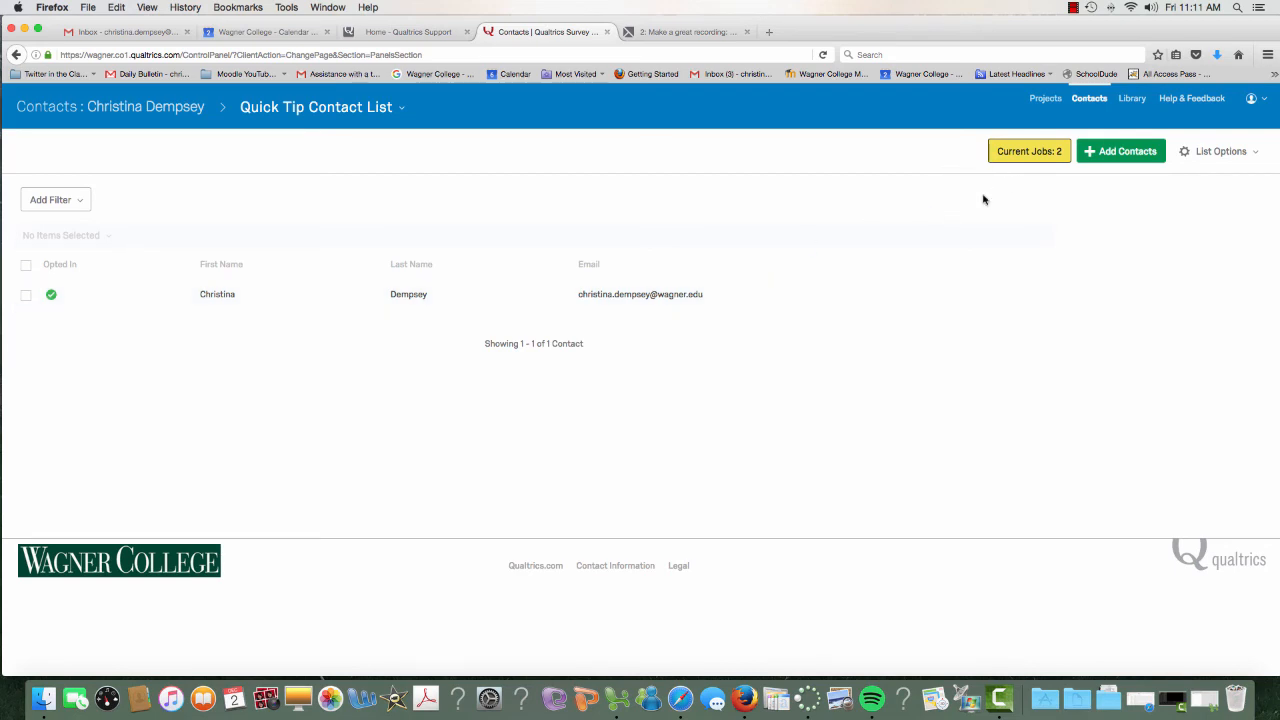
left_click(1045, 98)
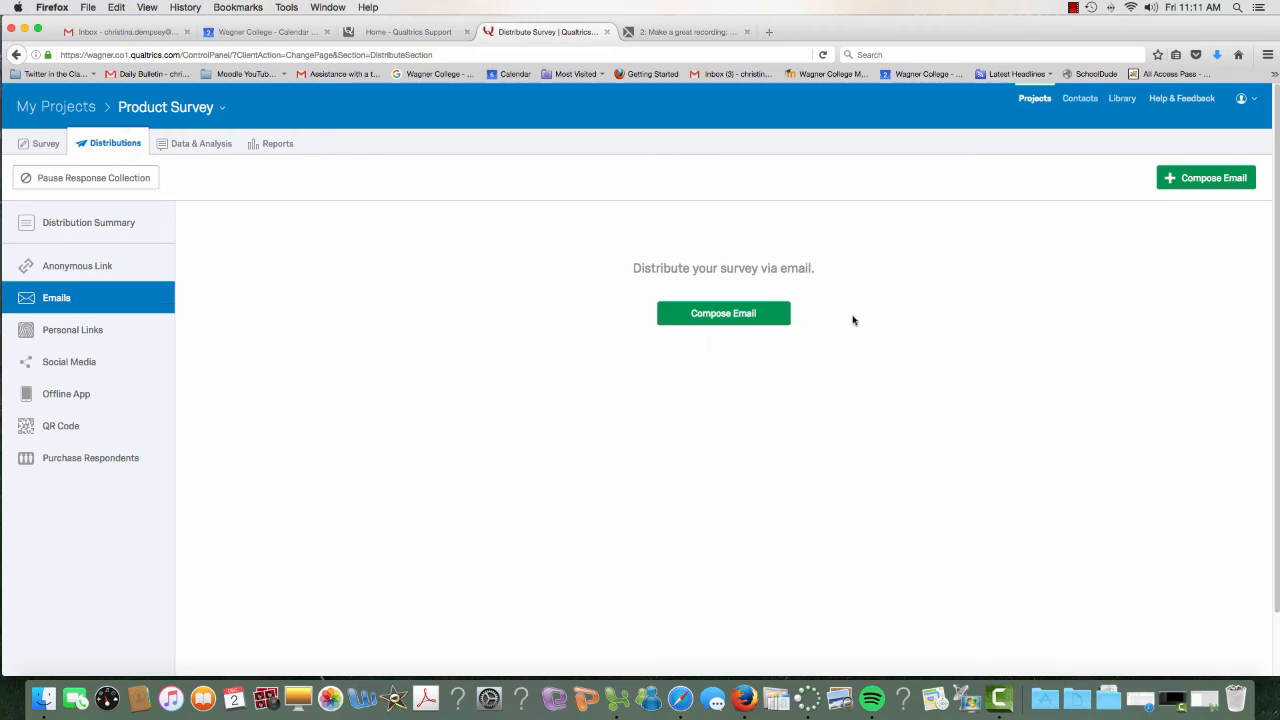
Compose a new email and pick My Library > Quick Tip Contact List > Select Entire Contact List
left_click(750, 306)
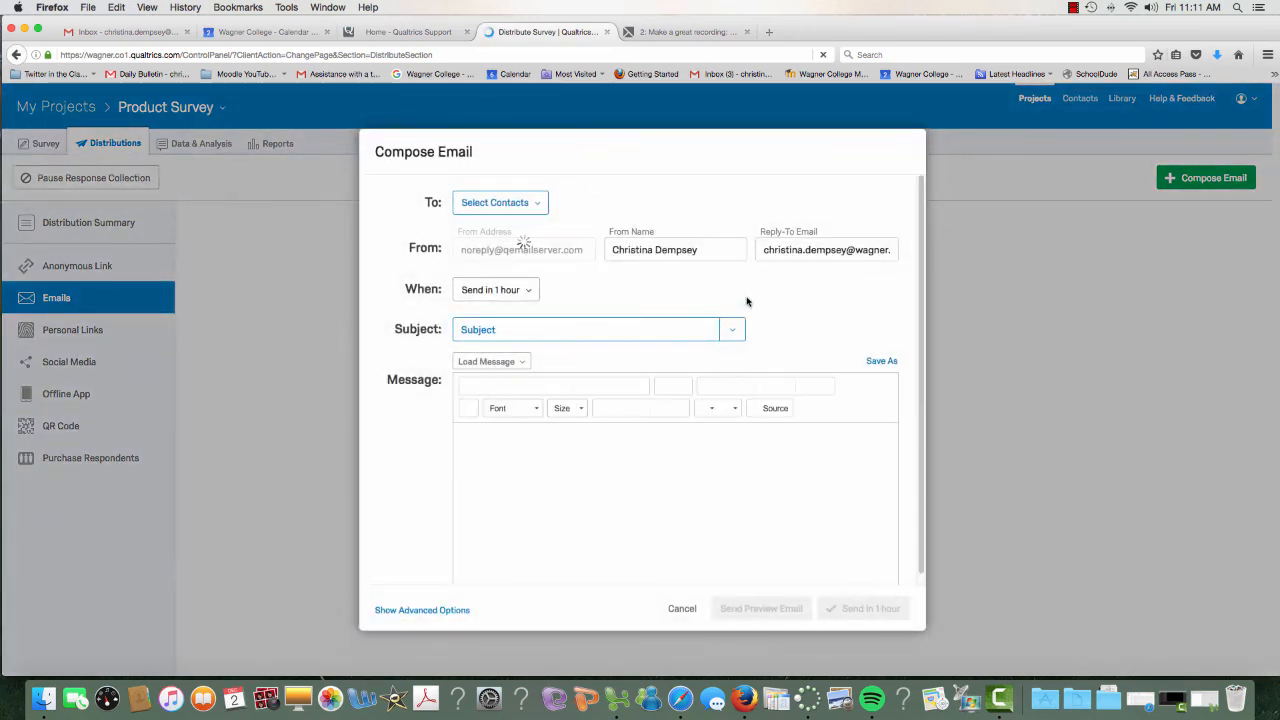
left_click(519, 206)
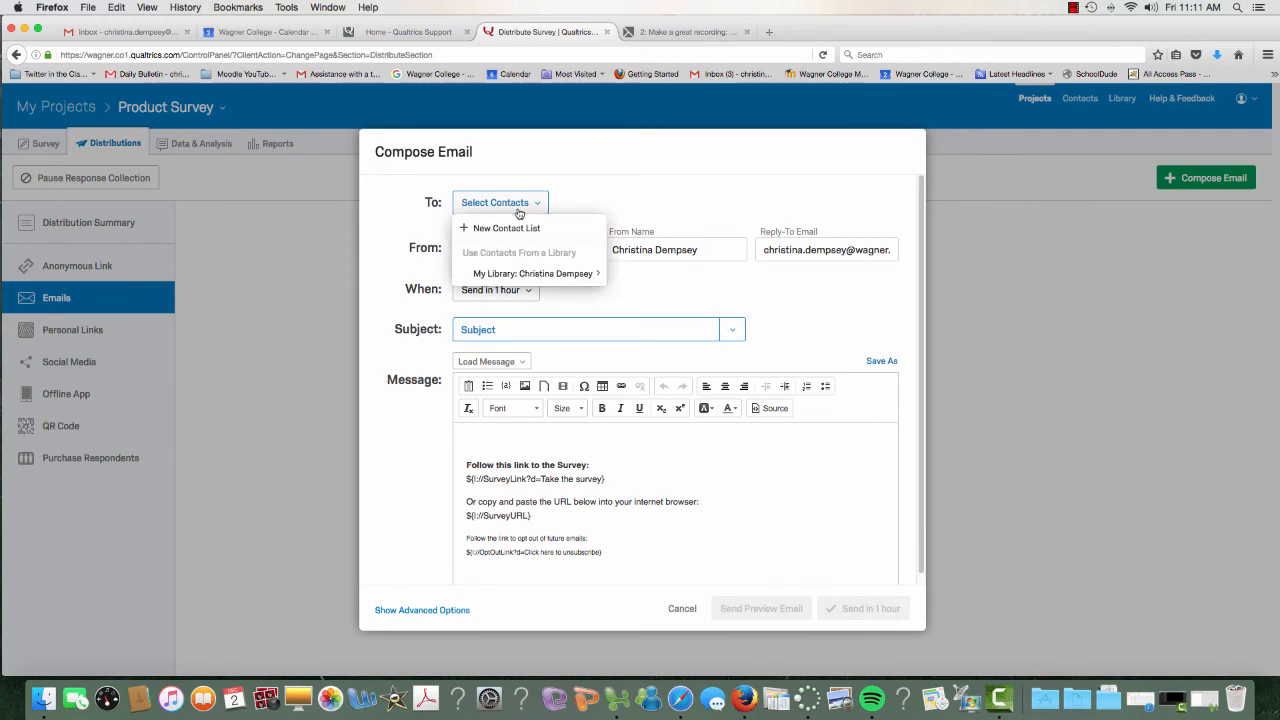
mouse_move(563, 274)
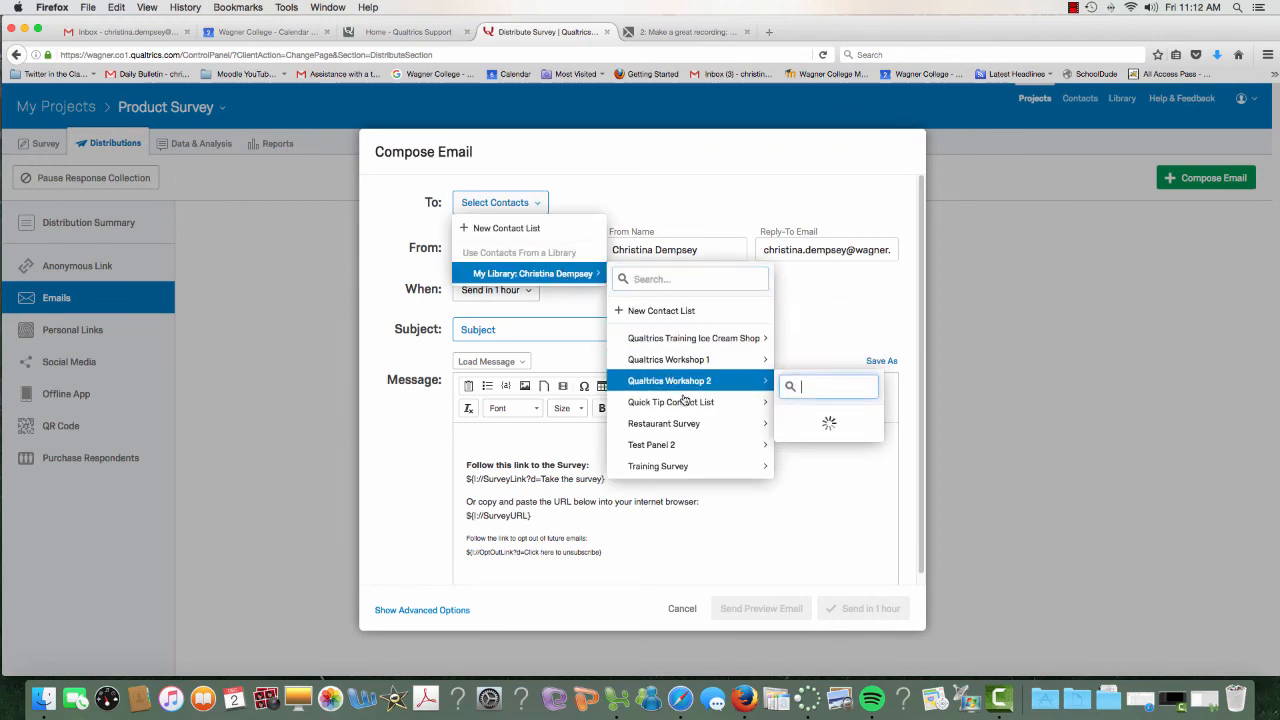
mouse_move(686, 402)
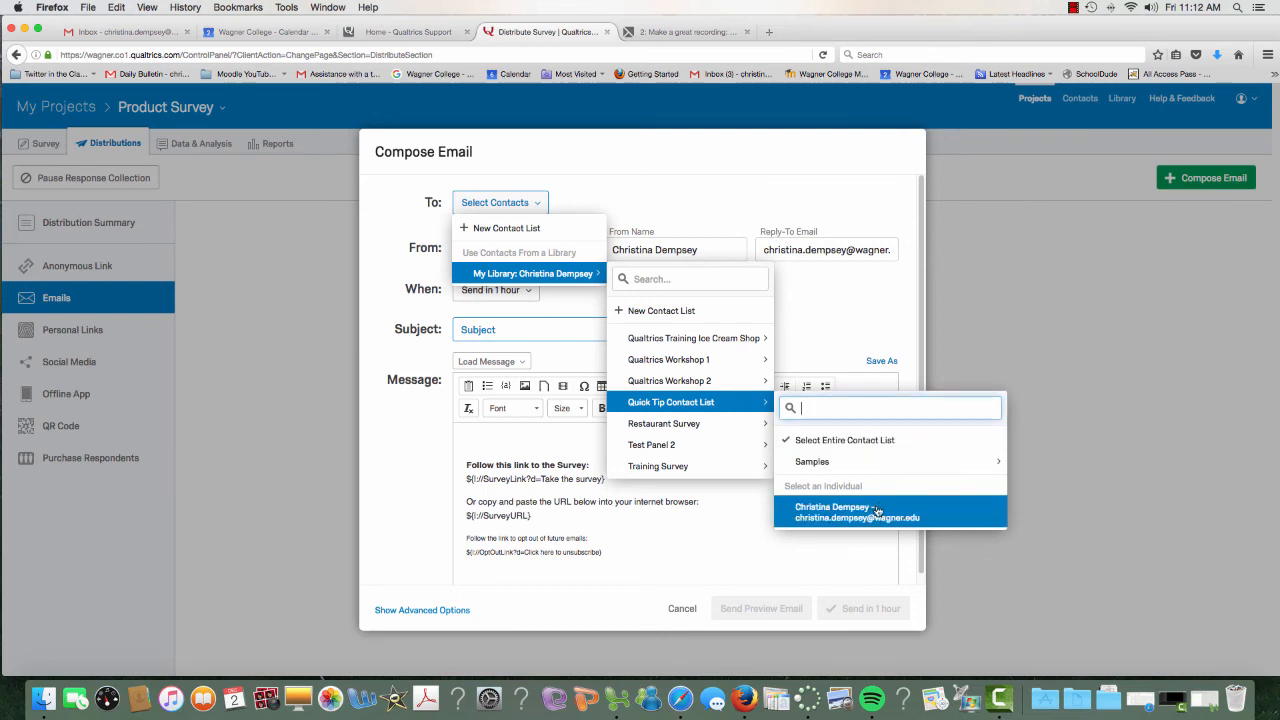
left_click(875, 443)
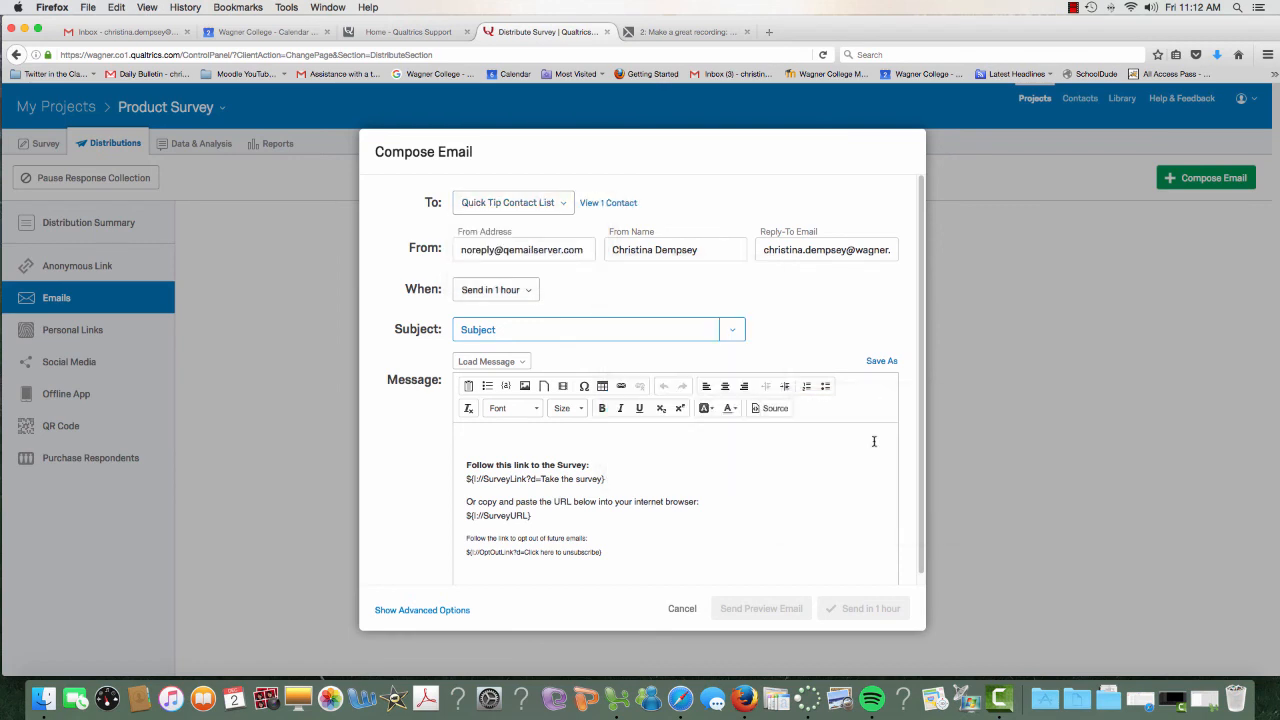
left_click(592, 206)
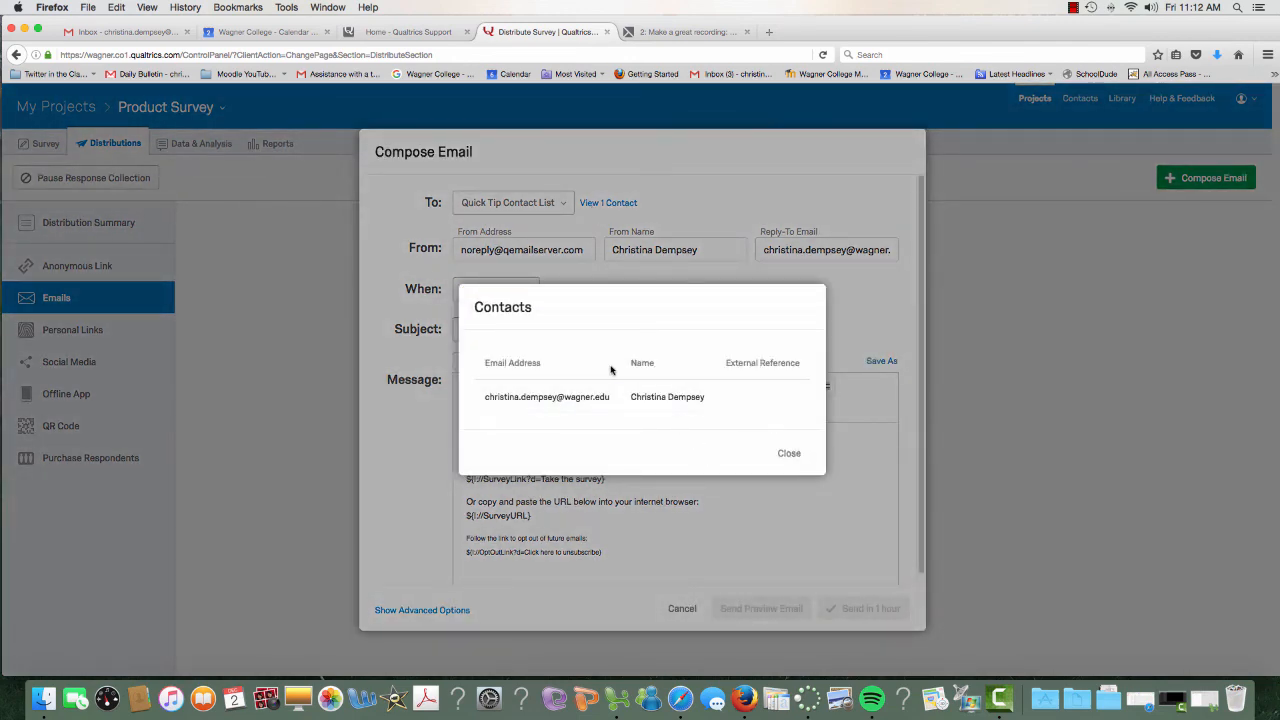
left_click(786, 453)
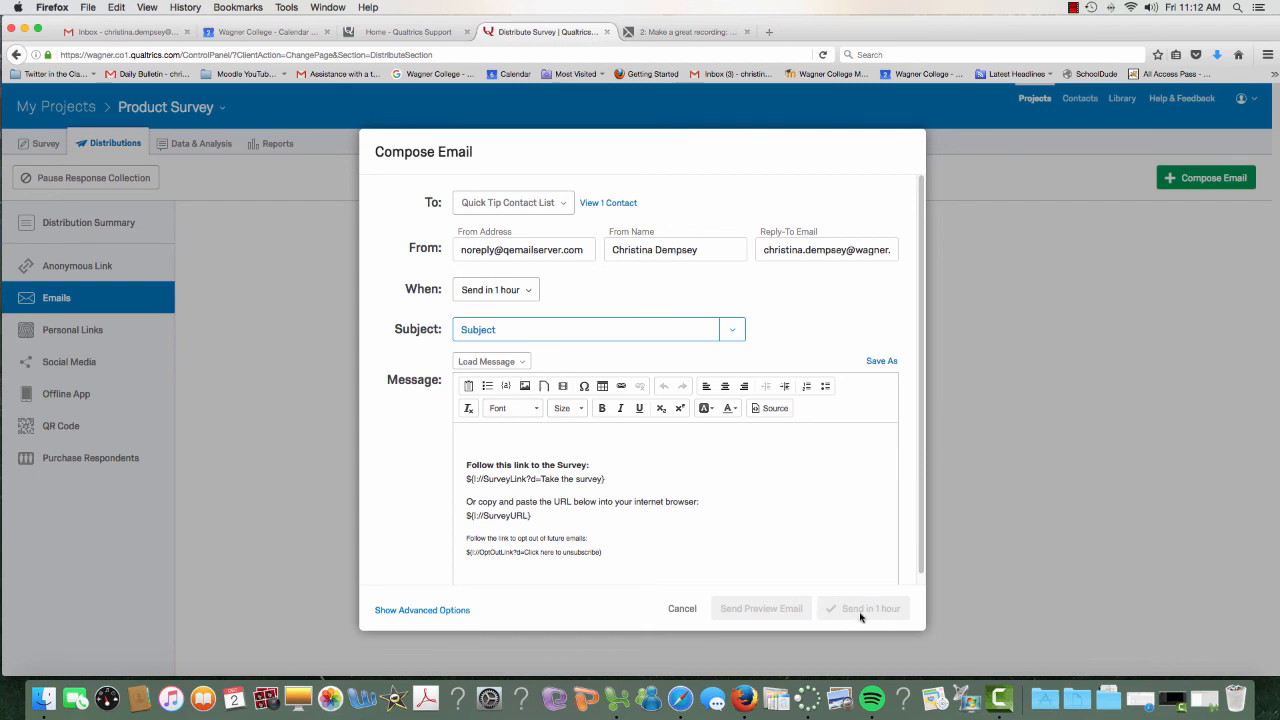
left_click(505, 296)
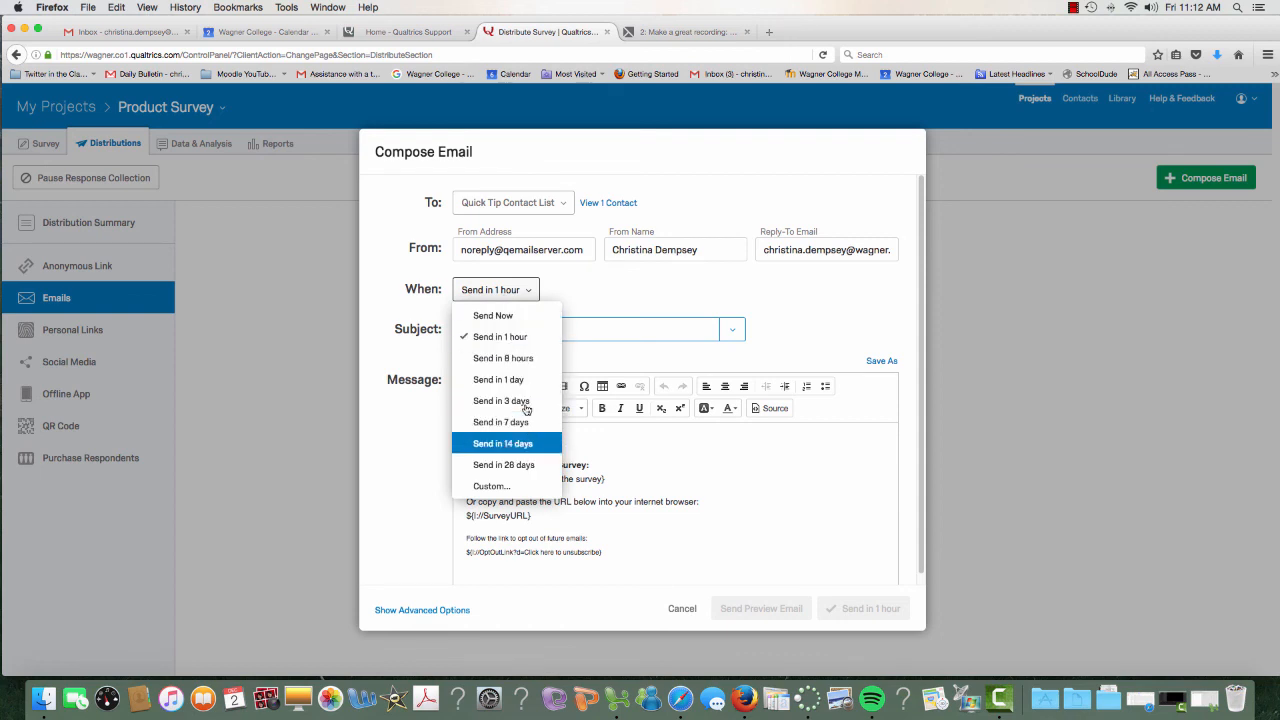
left_click(595, 282)
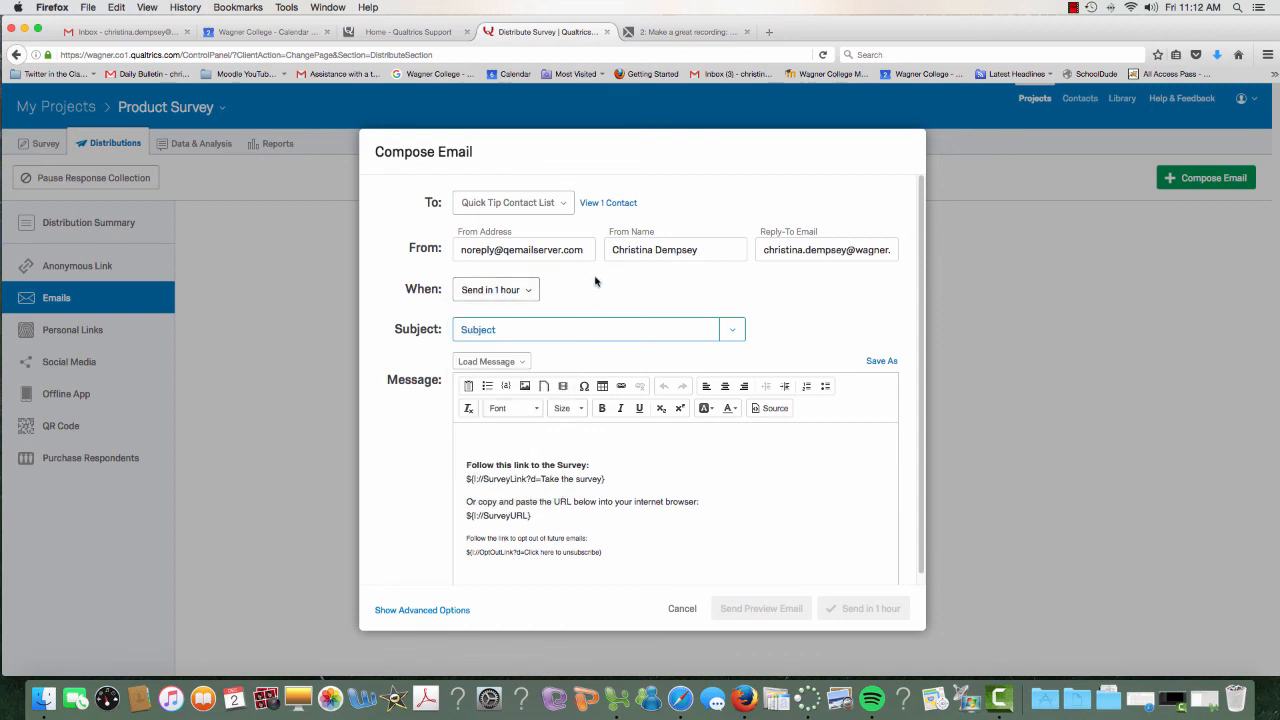